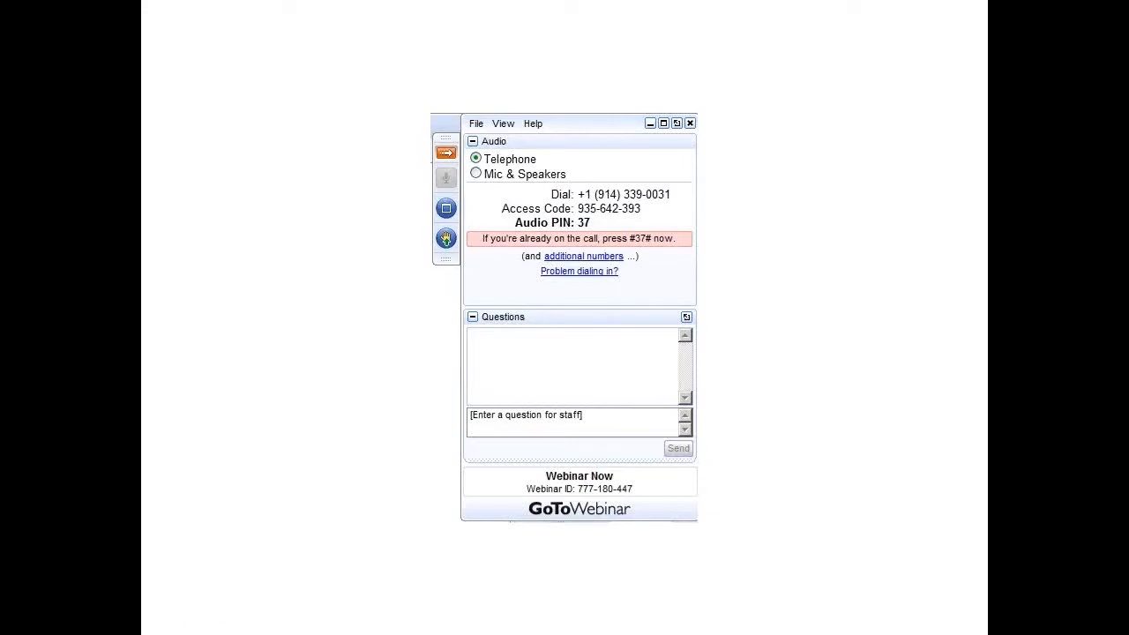
Step: Switch to GLS and open Journal Entries
key(alt+Tab)
key(alt+Tab)
key(alt+Tab)
key(alt+Tab)
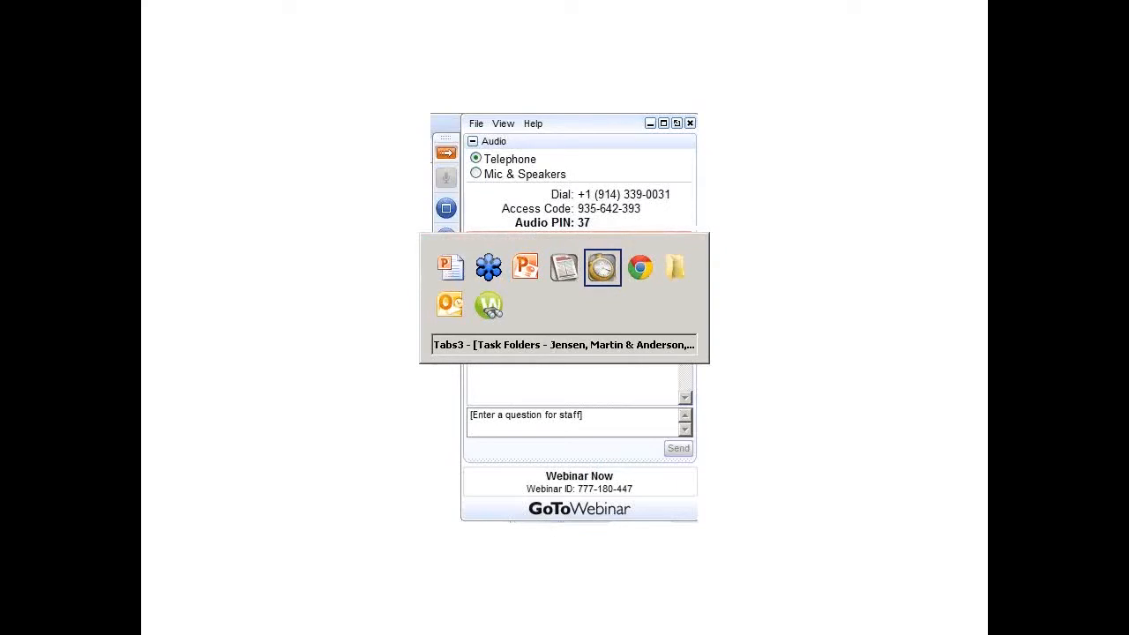
key(alt+Tab)
key(alt+Tab)
key(alt+Tab)
key(alt+Tab)
key(alt+Tab)
key(alt+Tab)
key(alt+Tab)
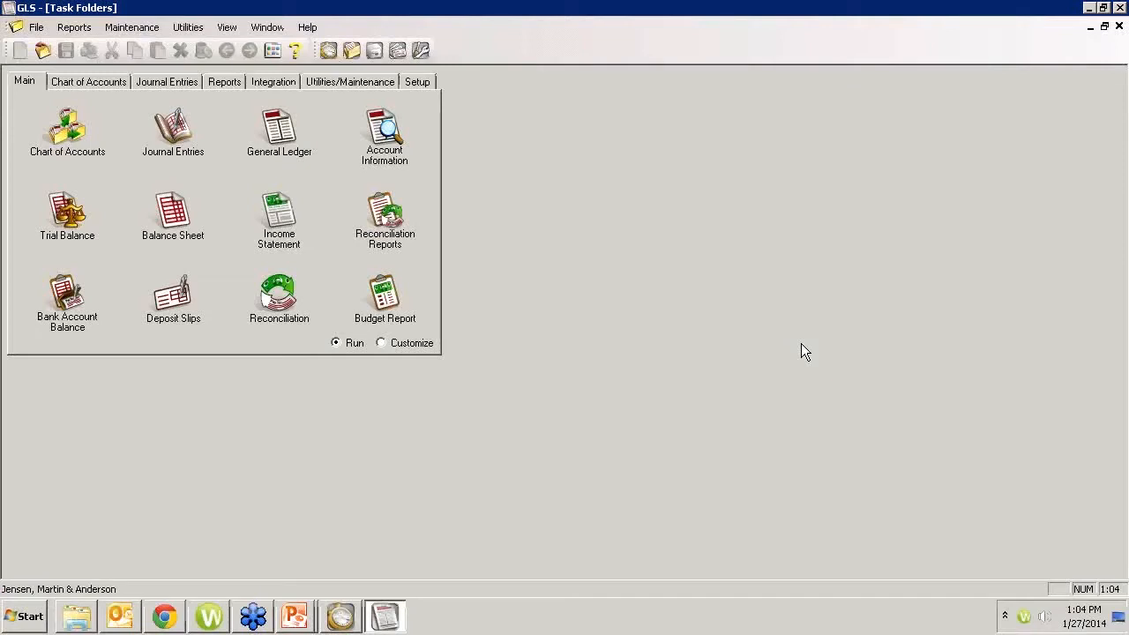
click(253, 615)
click(180, 134)
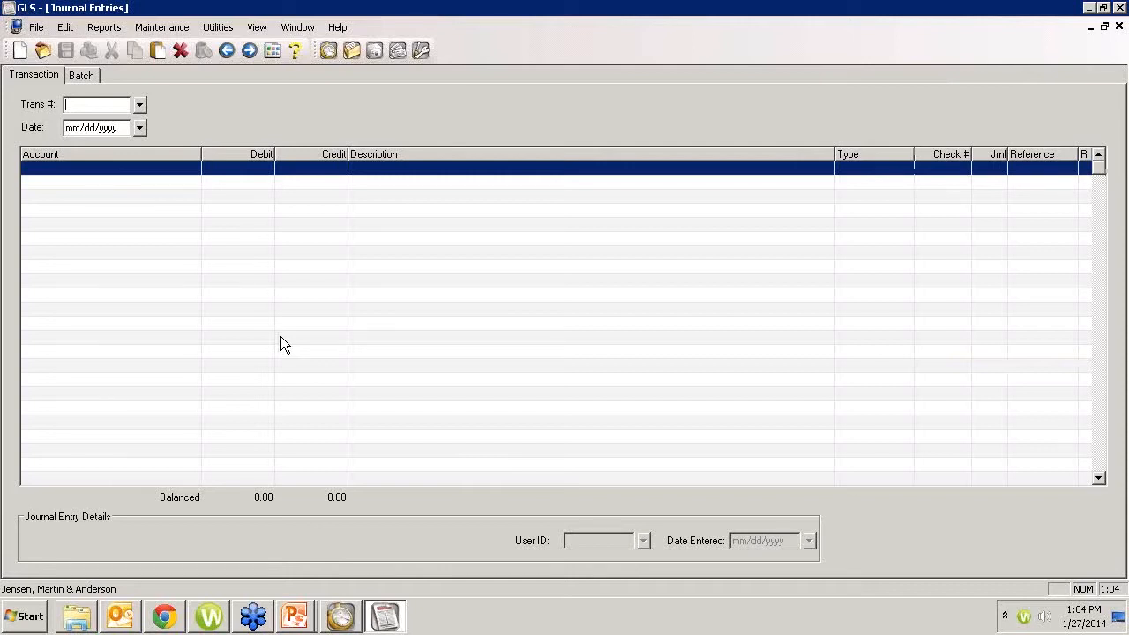
Step: Start a new journal transaction with the next available number, keeping the default date 11/15/2011
click(884, 201)
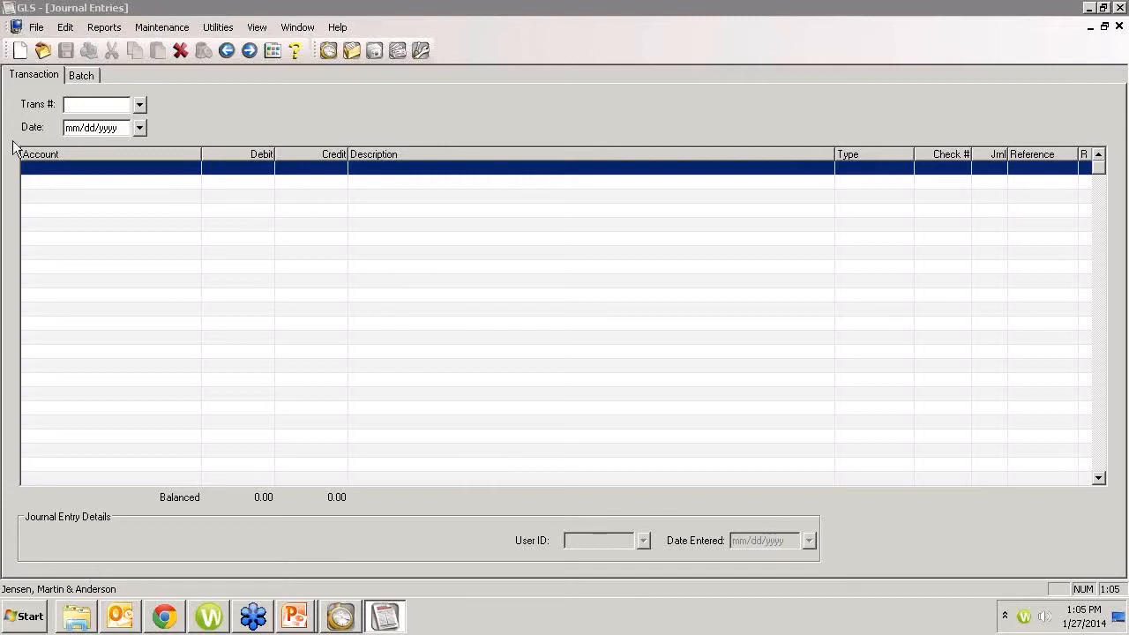
click(70, 104)
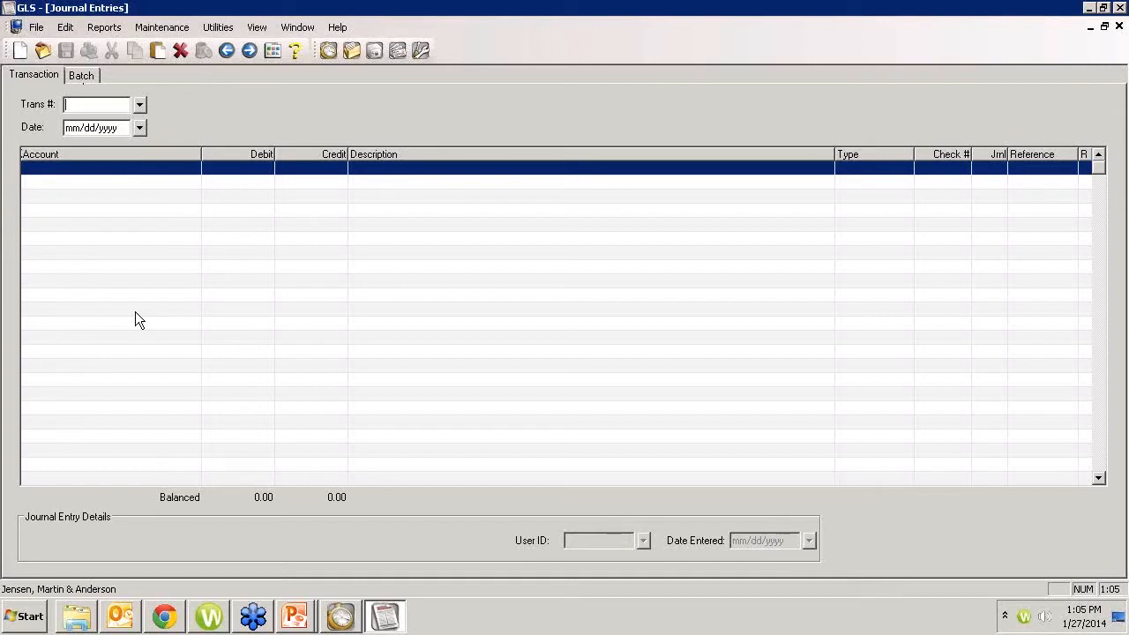
key(Tab)
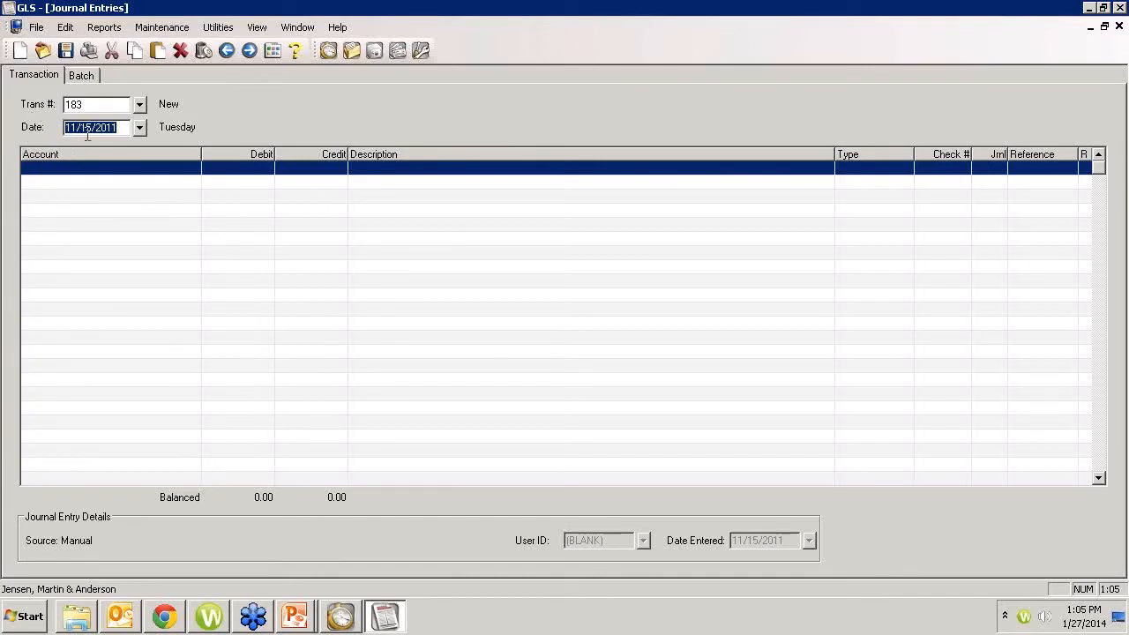
key(Tab)
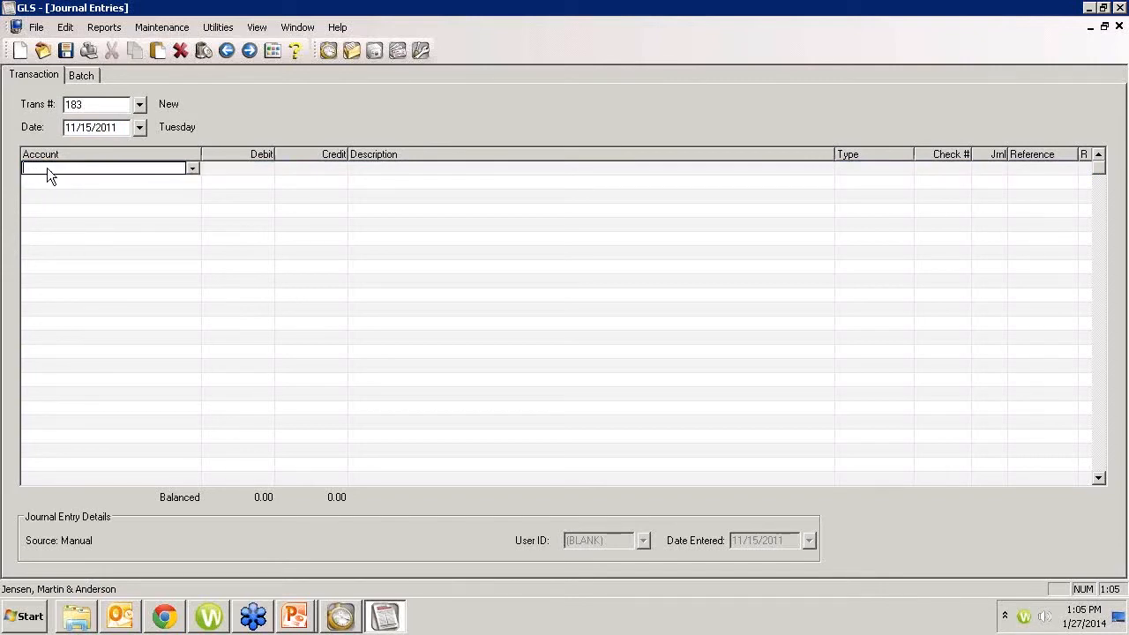
Step: Enter a 1,000.00 credit line for account 1110 with the description "Office REnt"
text(1110)
key(Tab)
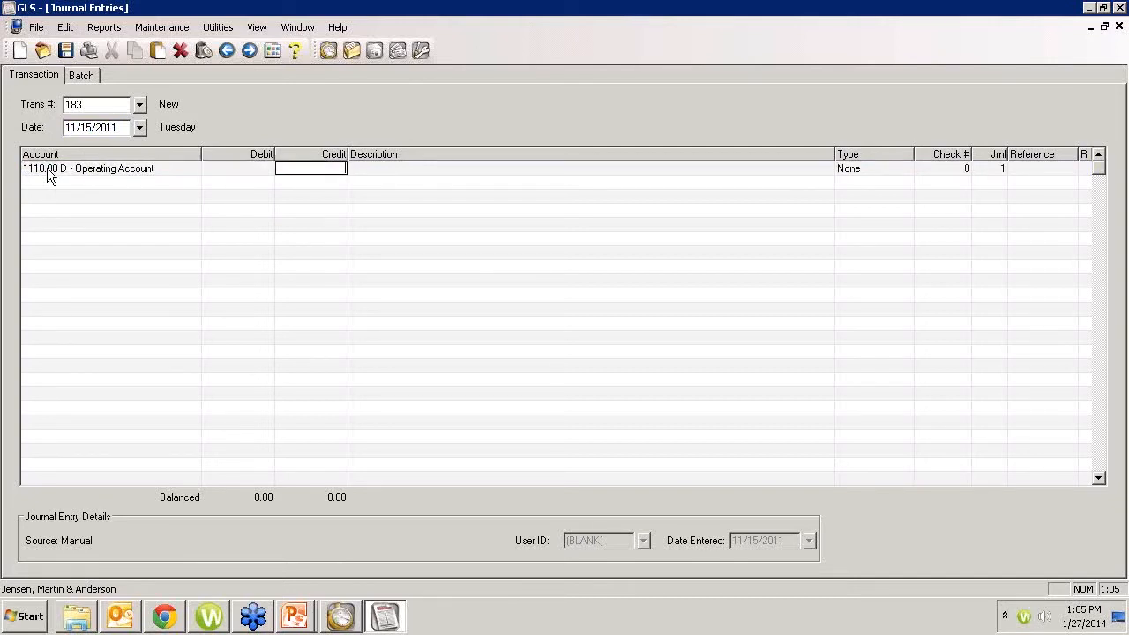
text(1000)
key(Tab)
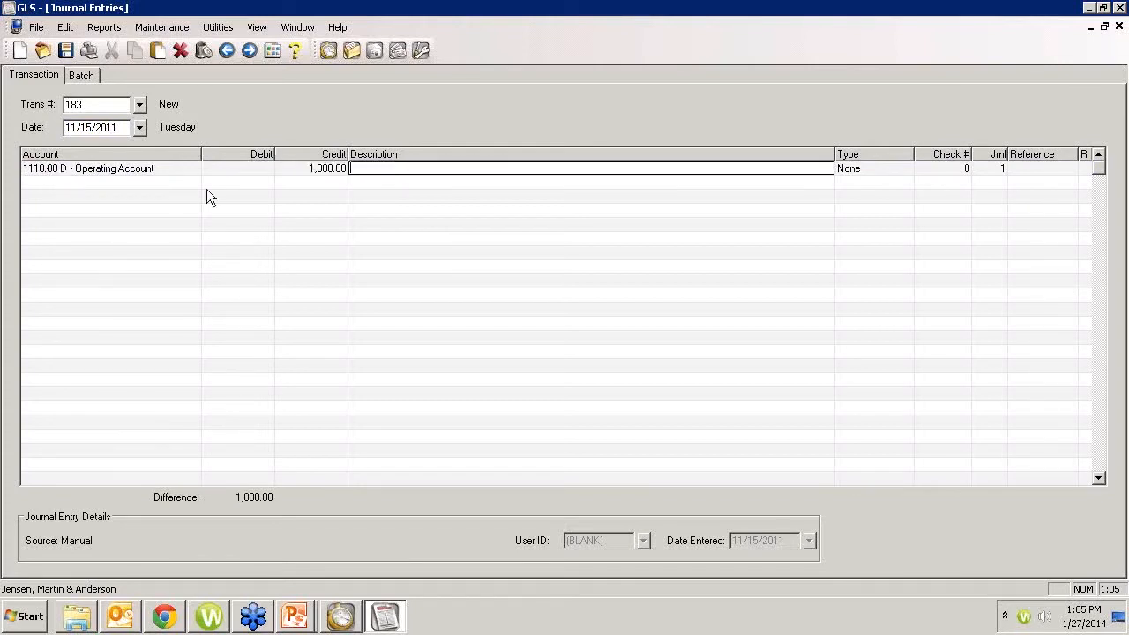
text(Office REnt)
key(Tab)
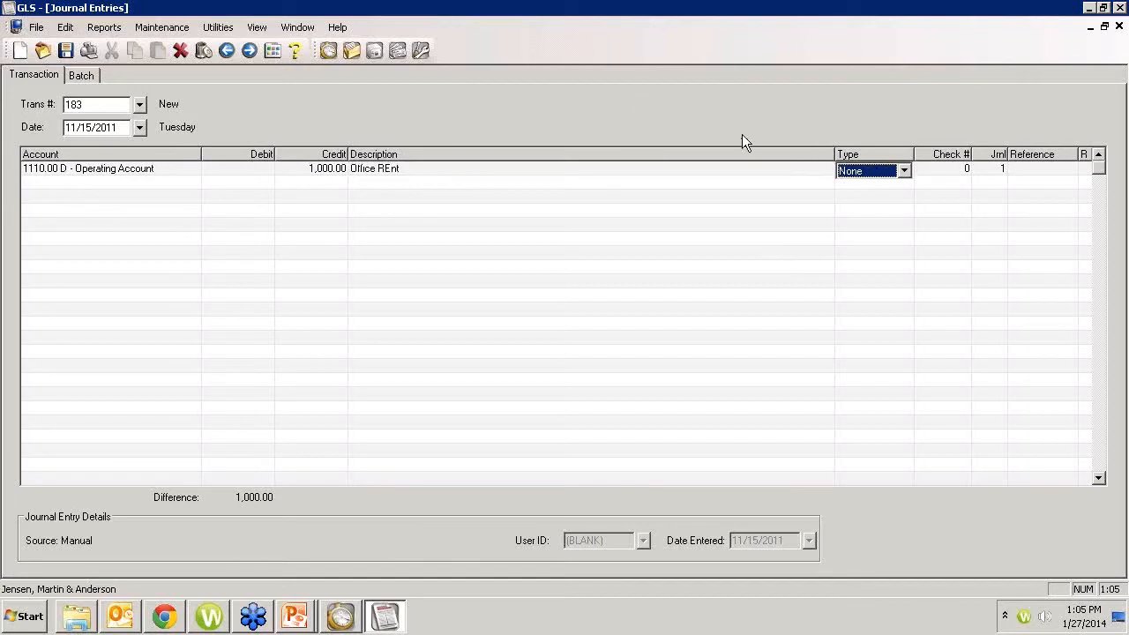
Step: Set the type of the Operating Account line to EFT
click(904, 171)
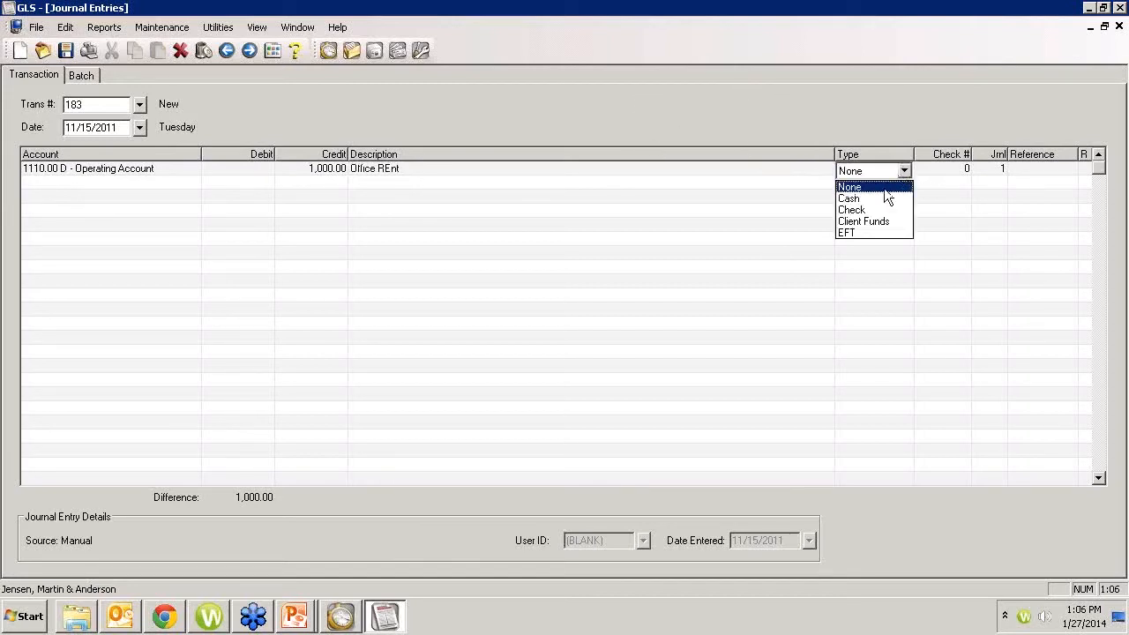
click(852, 233)
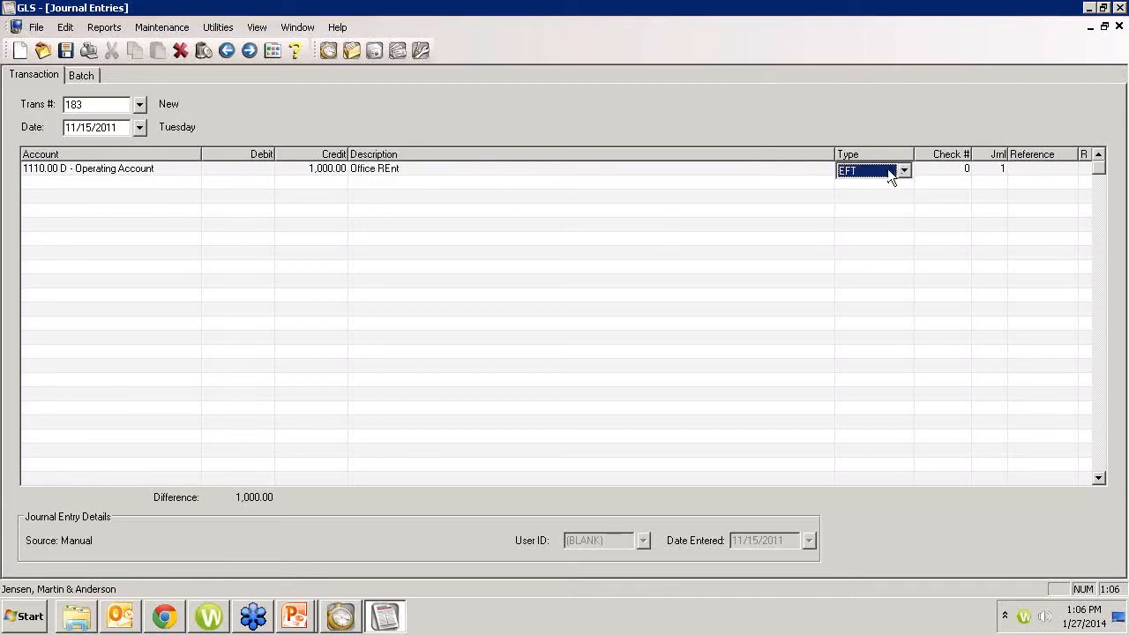
key(Tab)
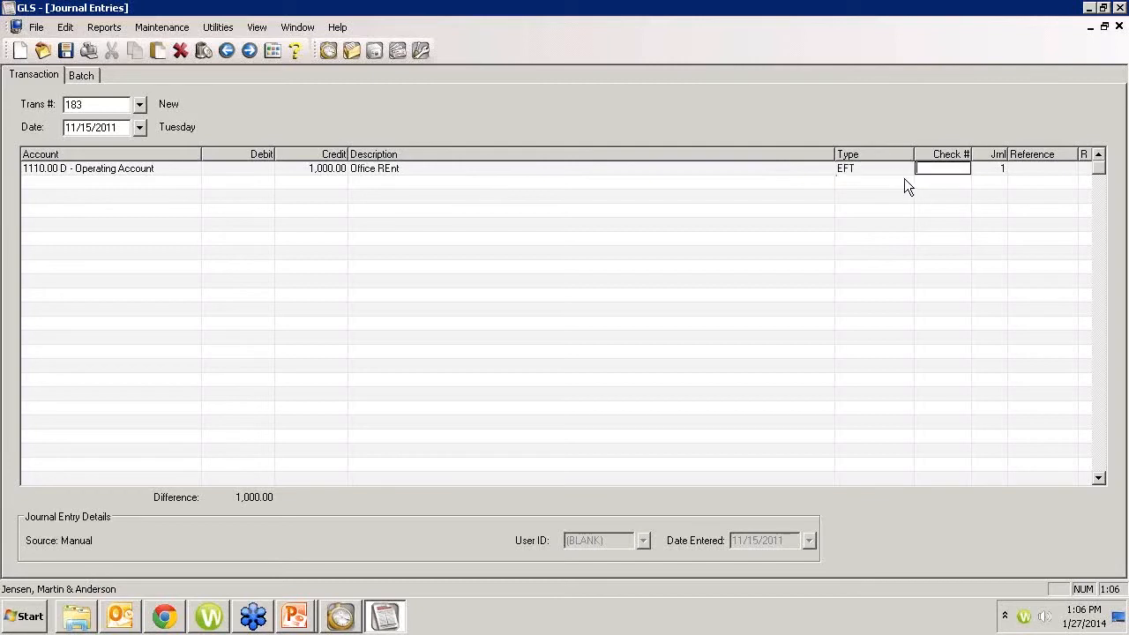
Step: Check the available journal numbers and the reconciliation status options for the Operating Account line
click(989, 168)
click(1000, 168)
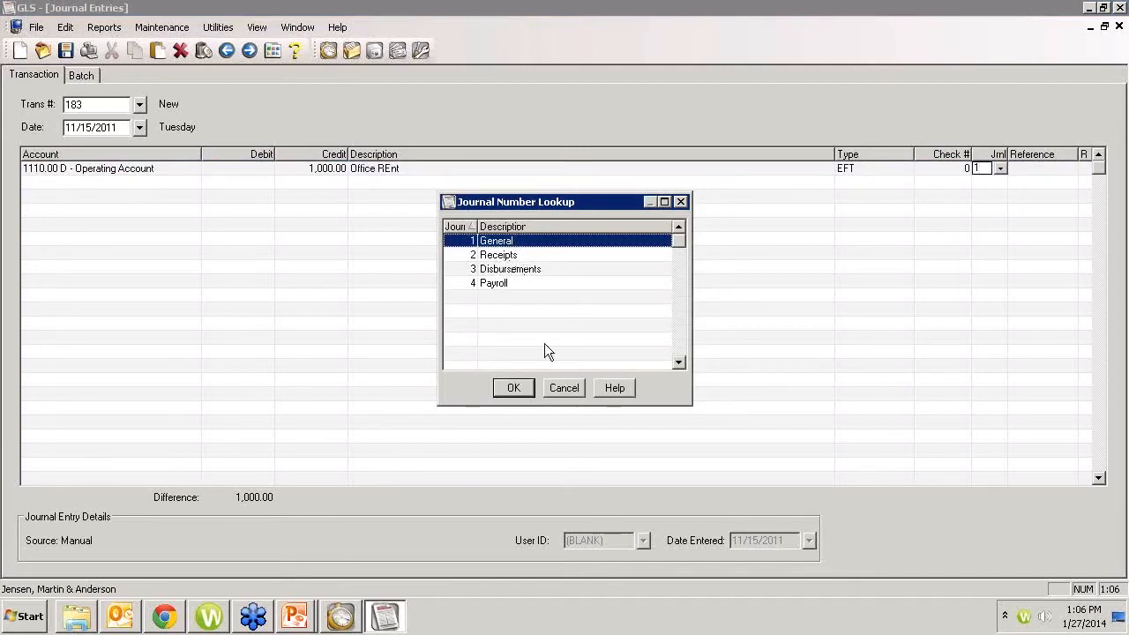
click(562, 390)
click(1026, 170)
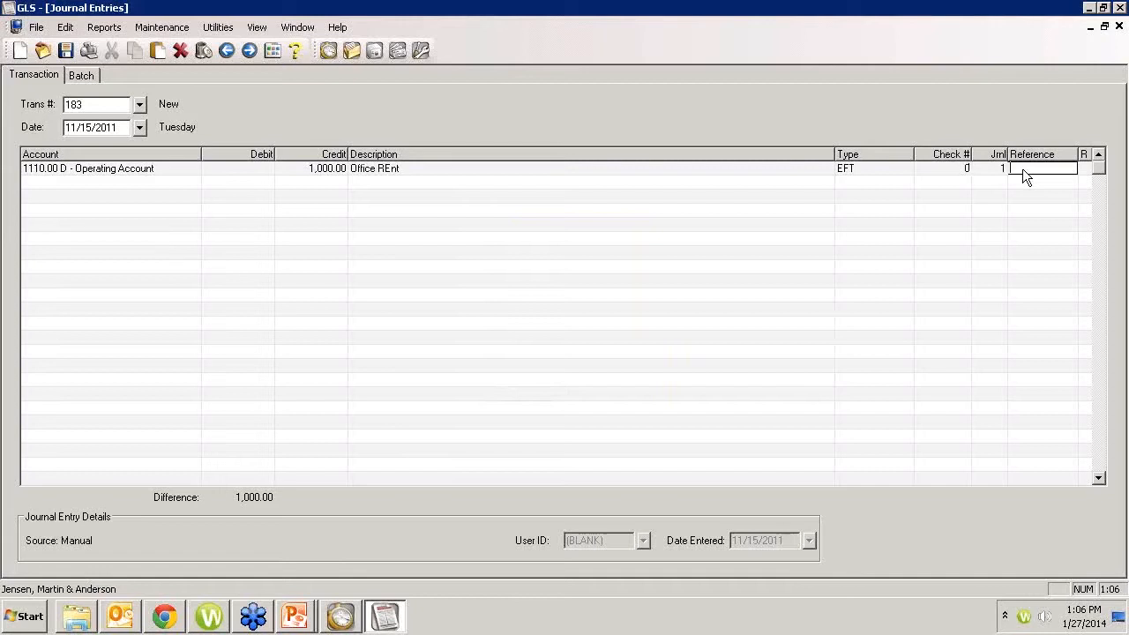
right_click(1086, 167)
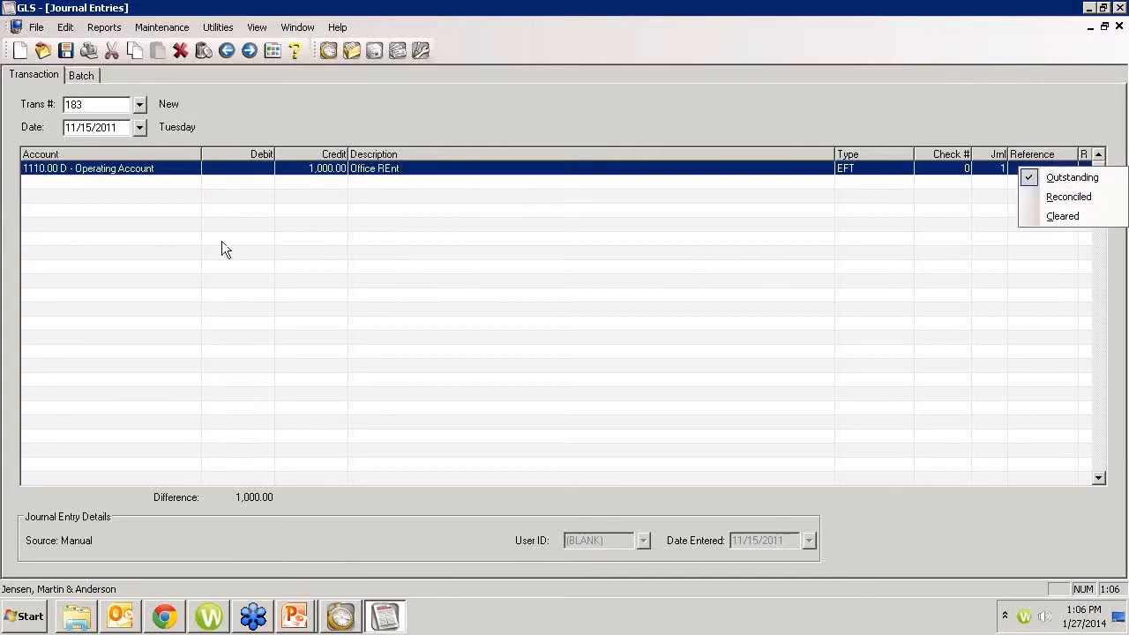
Step: Add a second line debiting 900.00 to account 8010, Office Rent, keeping the carried-over description, type and journal
click(72, 182)
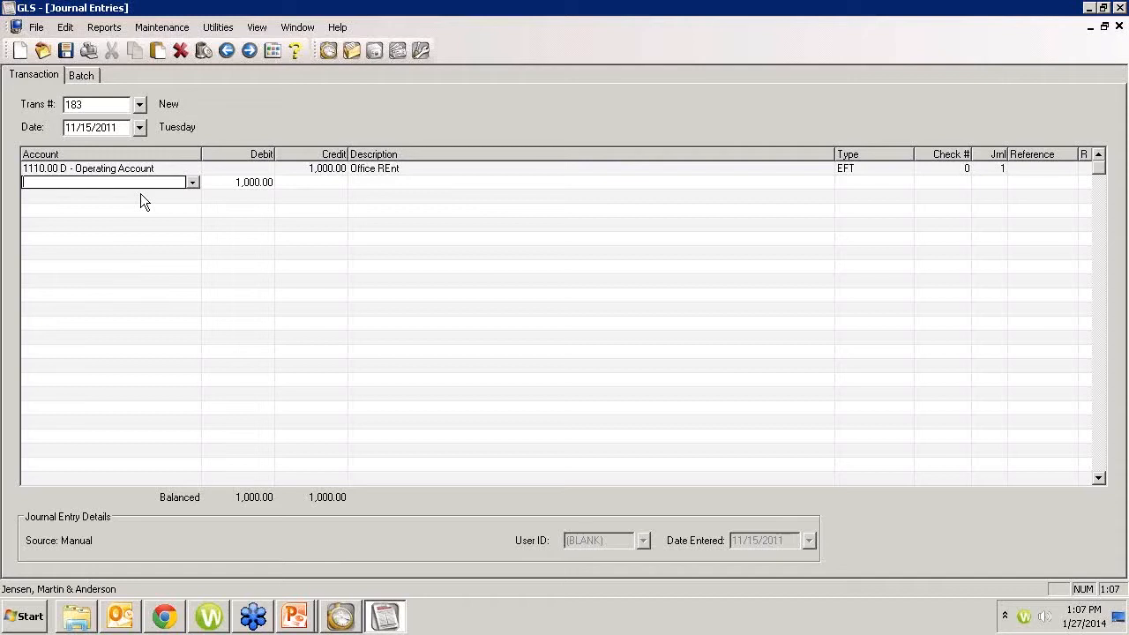
text(8010)
key(Tab)
text(900)
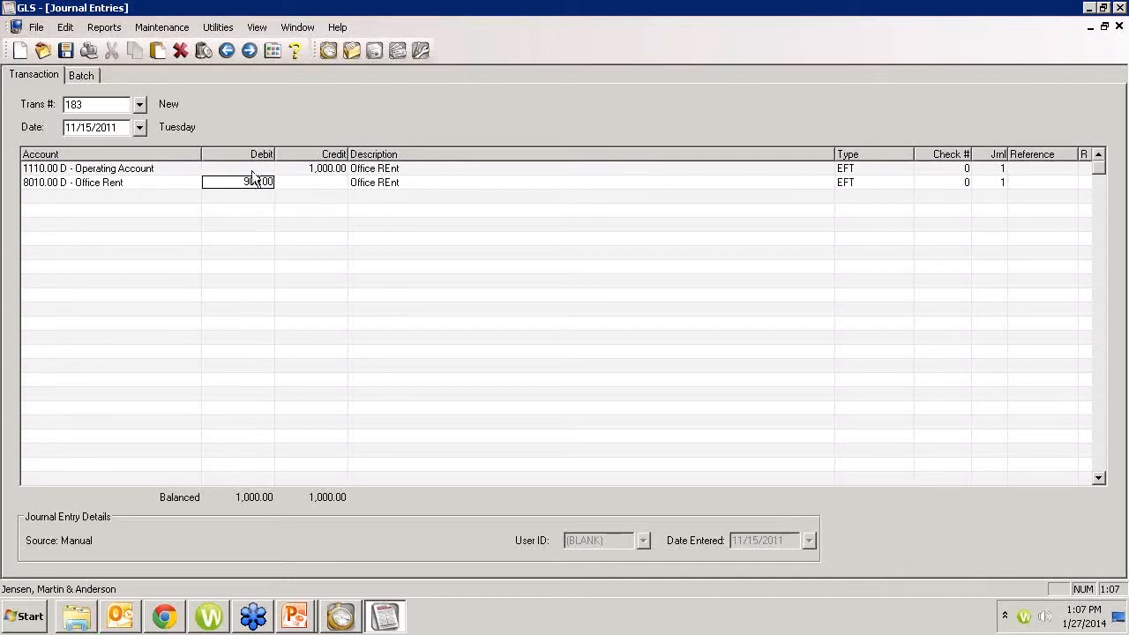
key(Tab)
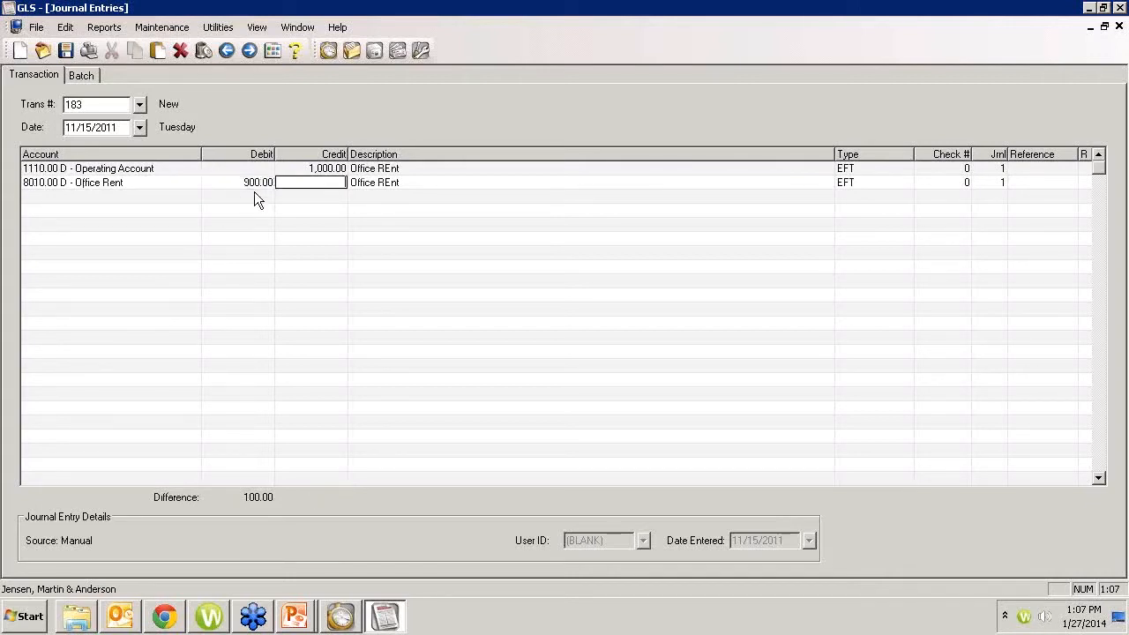
key(Tab)
key(Tab)
key(Tab)
key(Tab)
key(Tab)
key(Tab)
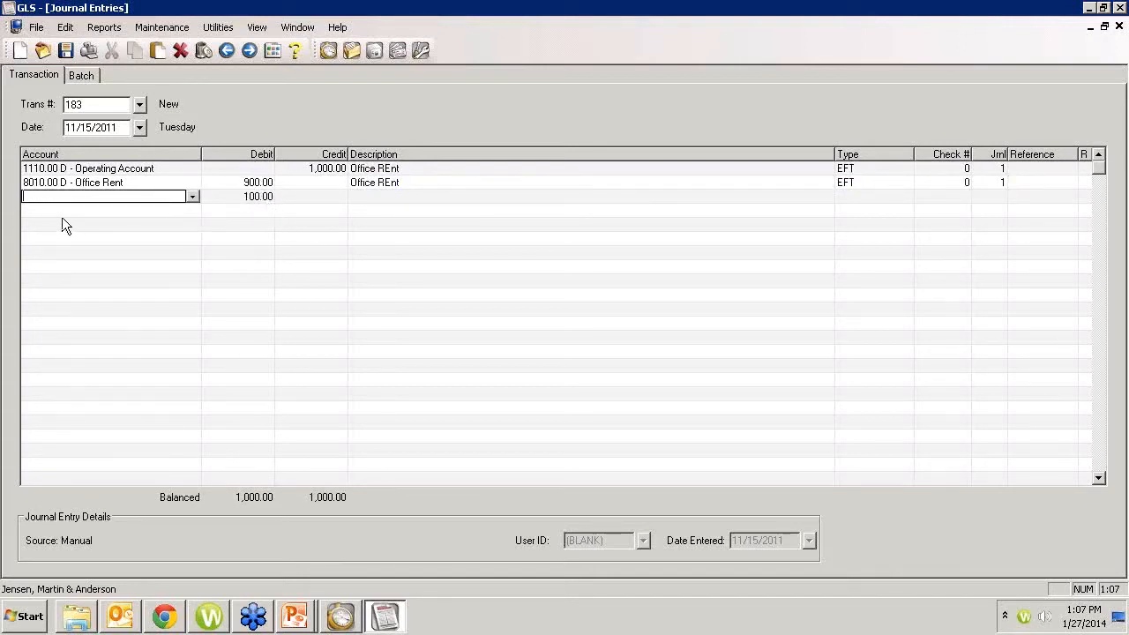
Step: Add a third line debiting the remaining 100.00 to account 8060, Office Equipment Lease
text(8065)
key(Tab)
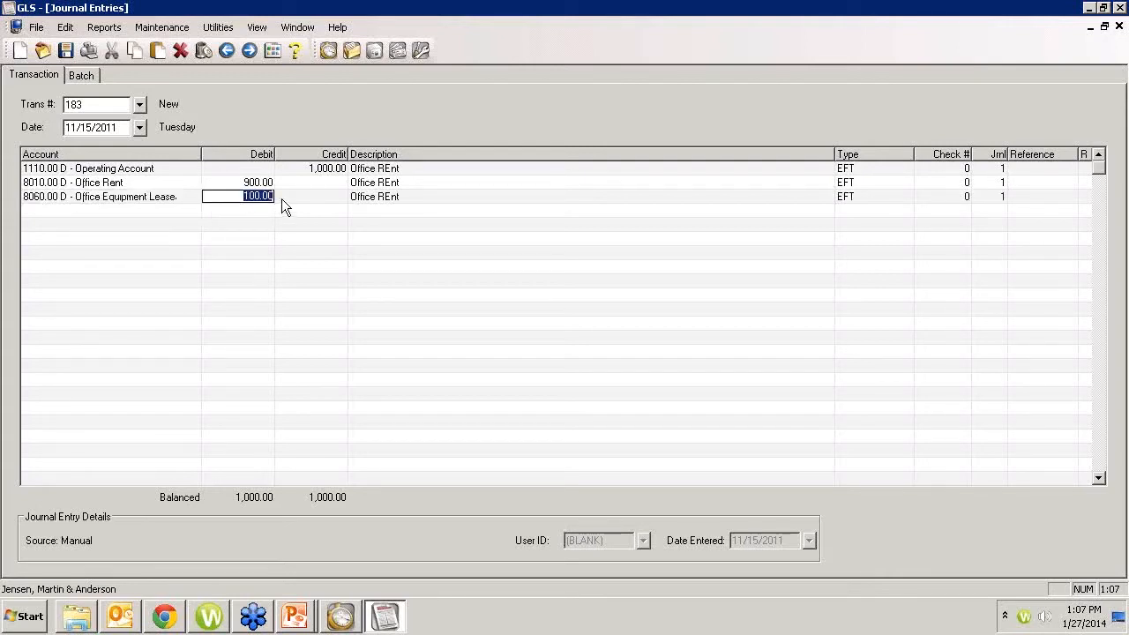
key(Tab)
key(Tab)
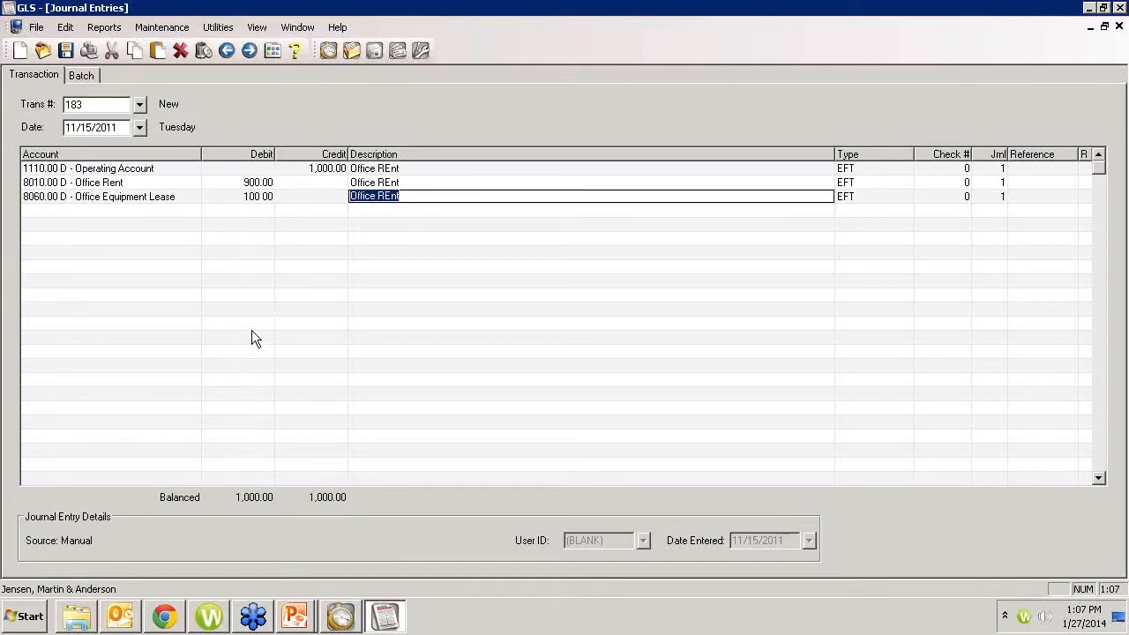
Step: Save the transaction while viewing its lines in the batch list, and return to the entry
click(83, 77)
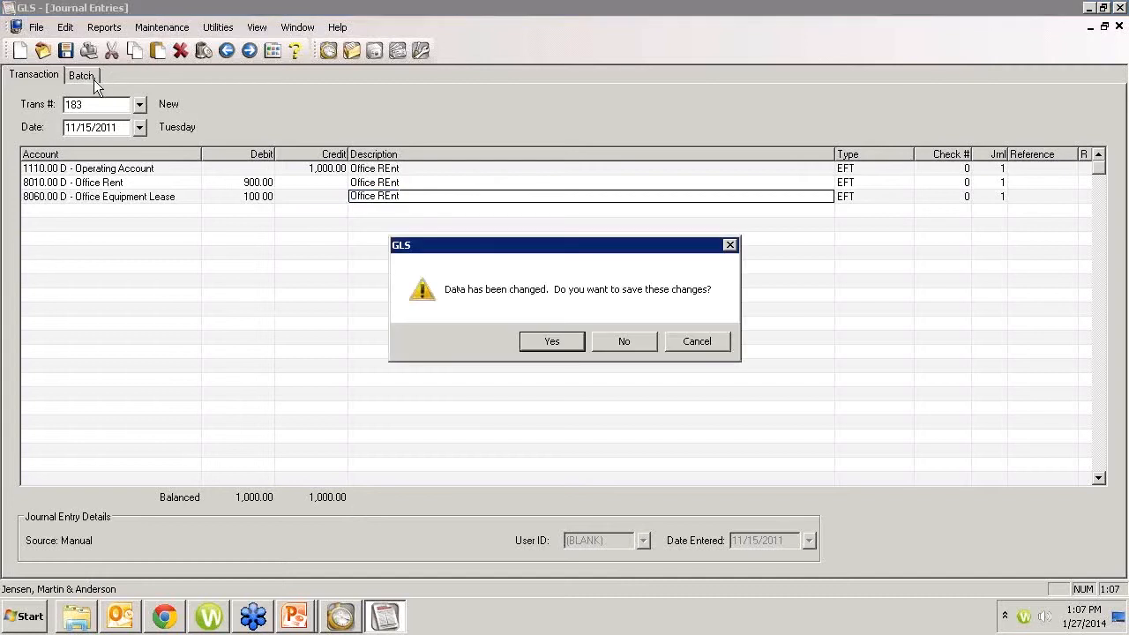
click(569, 342)
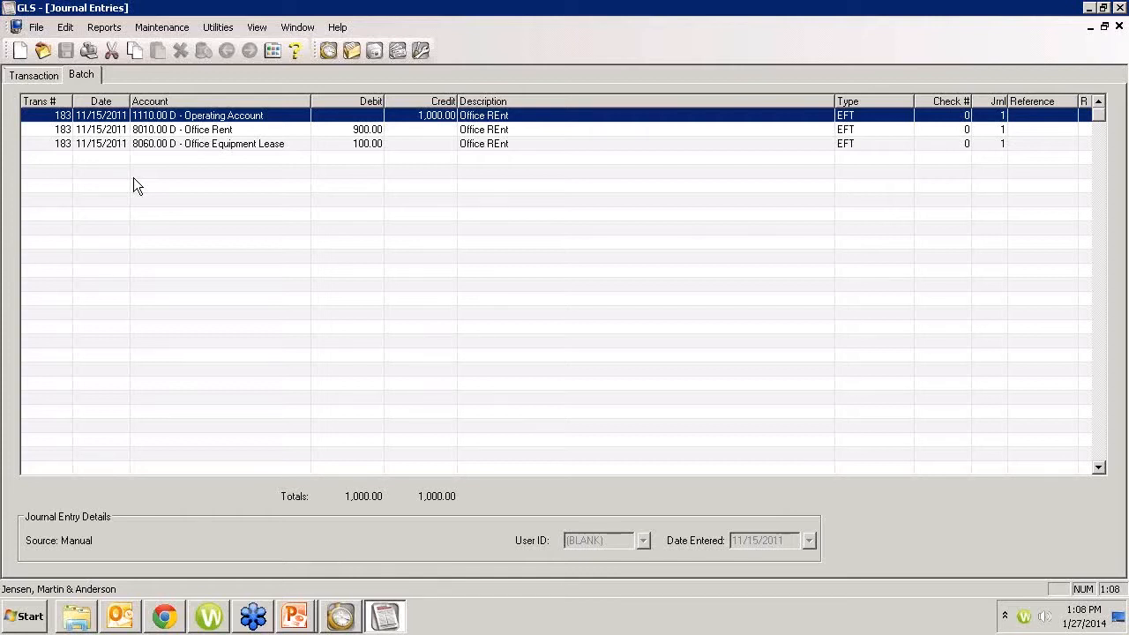
click(37, 76)
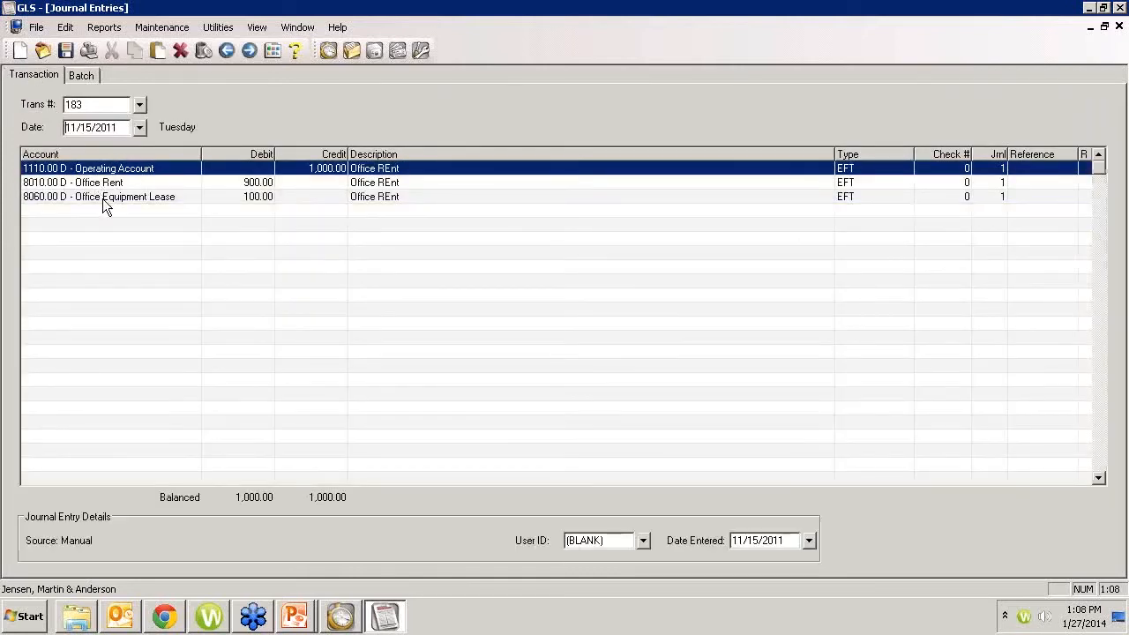
Step: Change the debit of the Office Rent line to 800.00
click(242, 184)
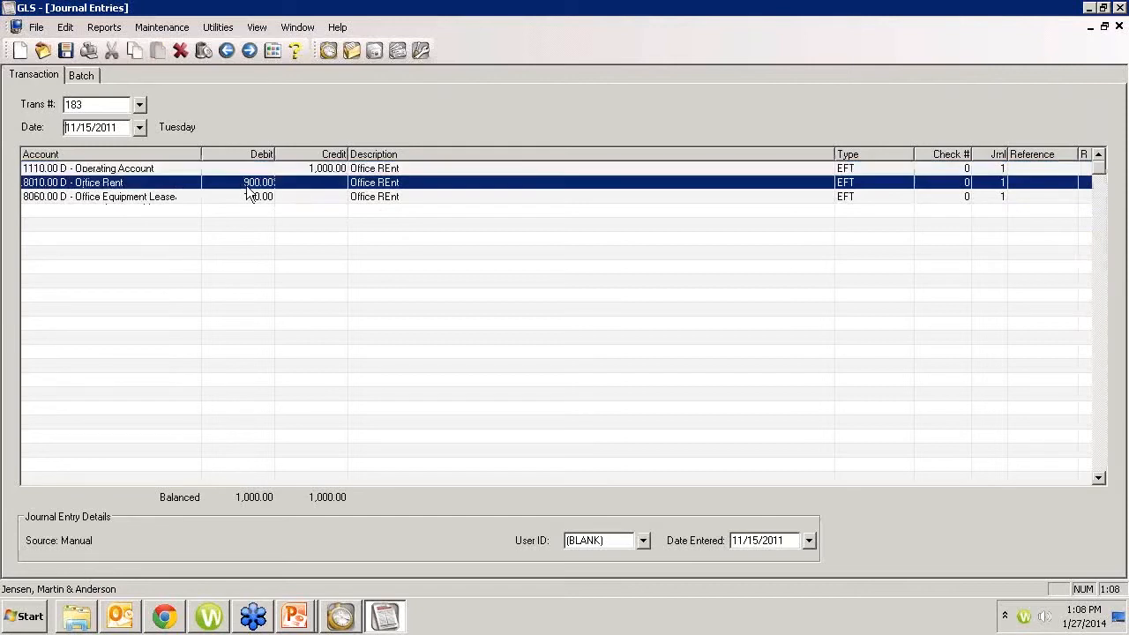
drag(244, 180, 283, 191)
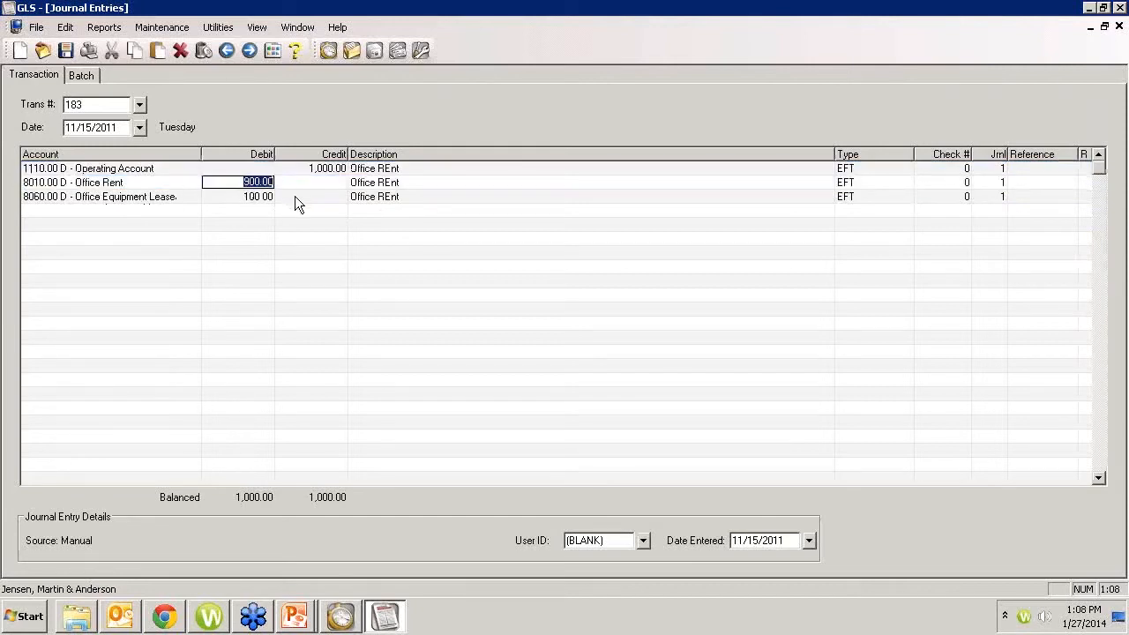
text(800.00)
click(293, 188)
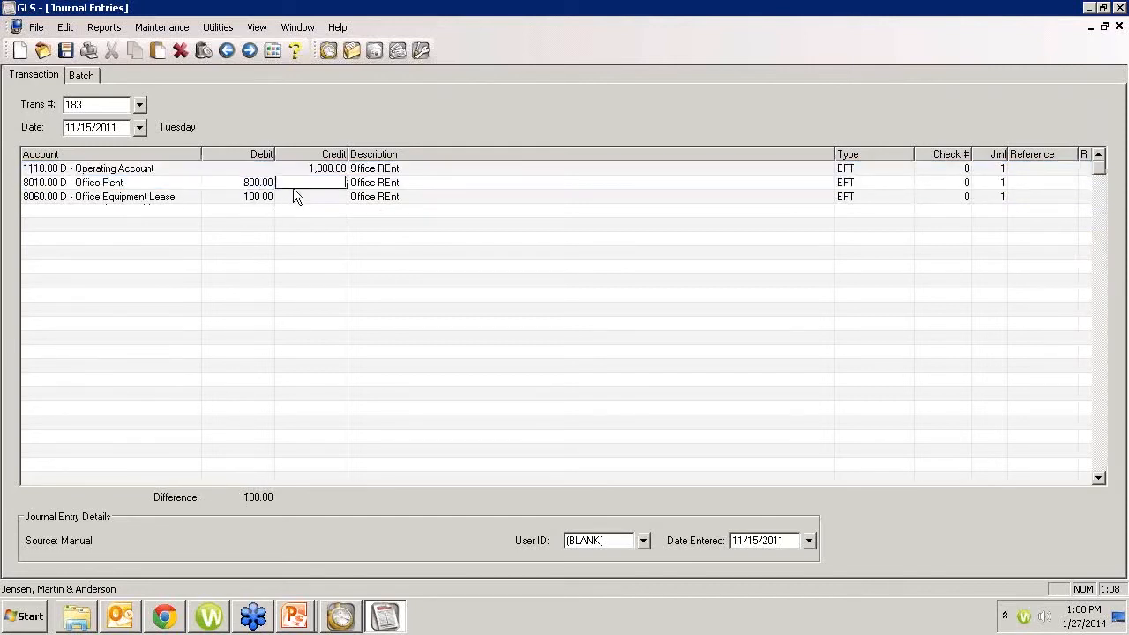
Step: Set the debit of the Office Equipment Lease line to 200.00 instead of adding another line
click(136, 214)
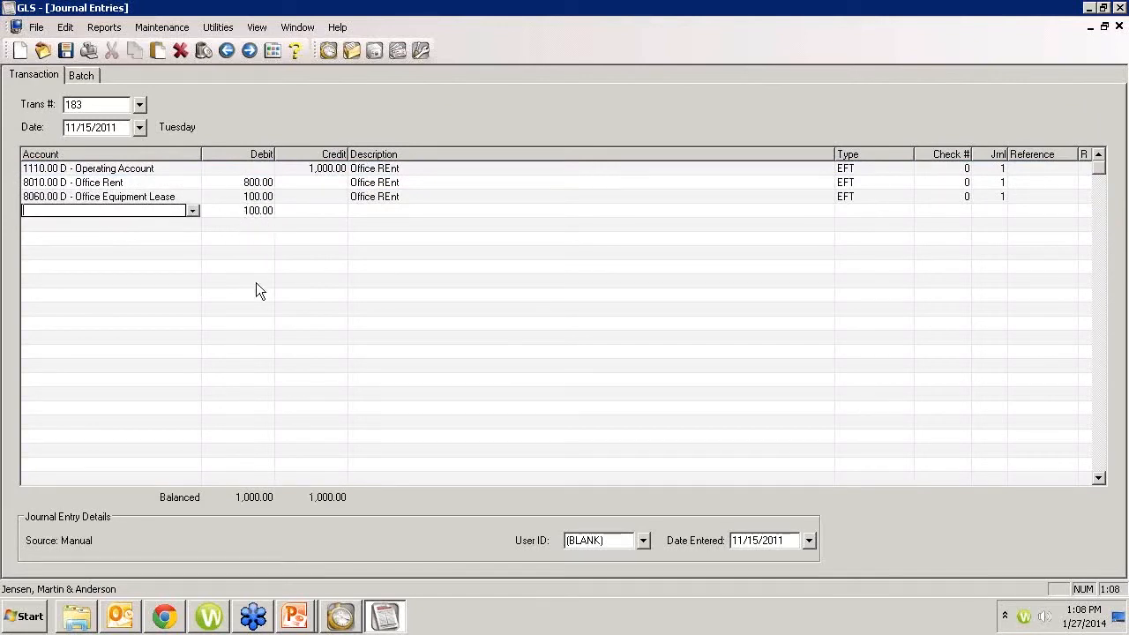
click(242, 199)
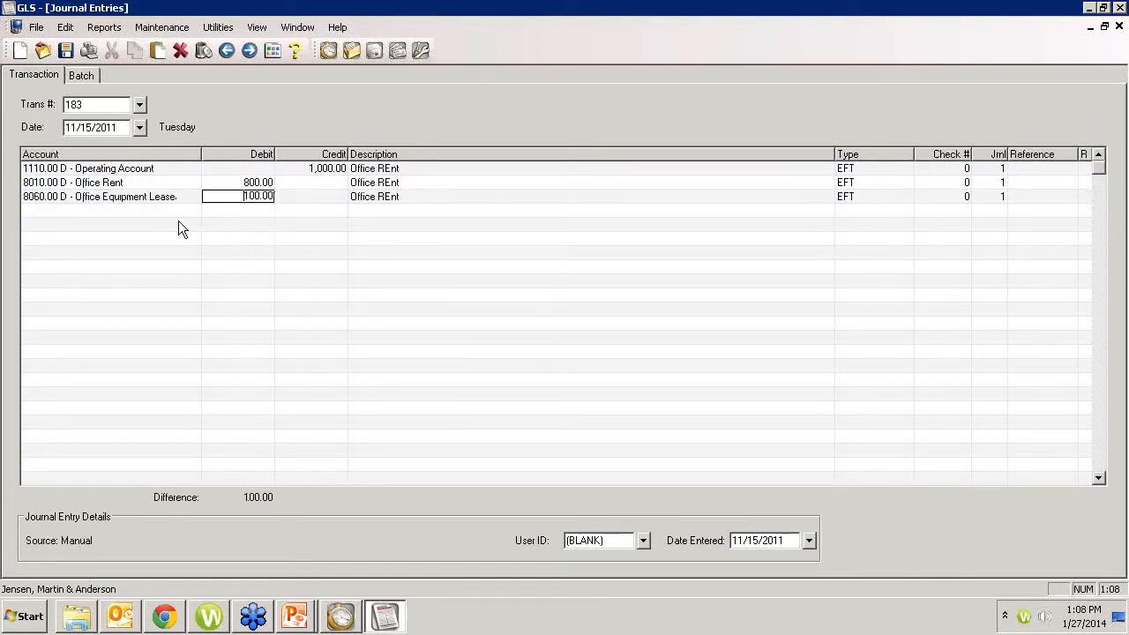
drag(236, 198, 278, 216)
text(20)
key(Tab)
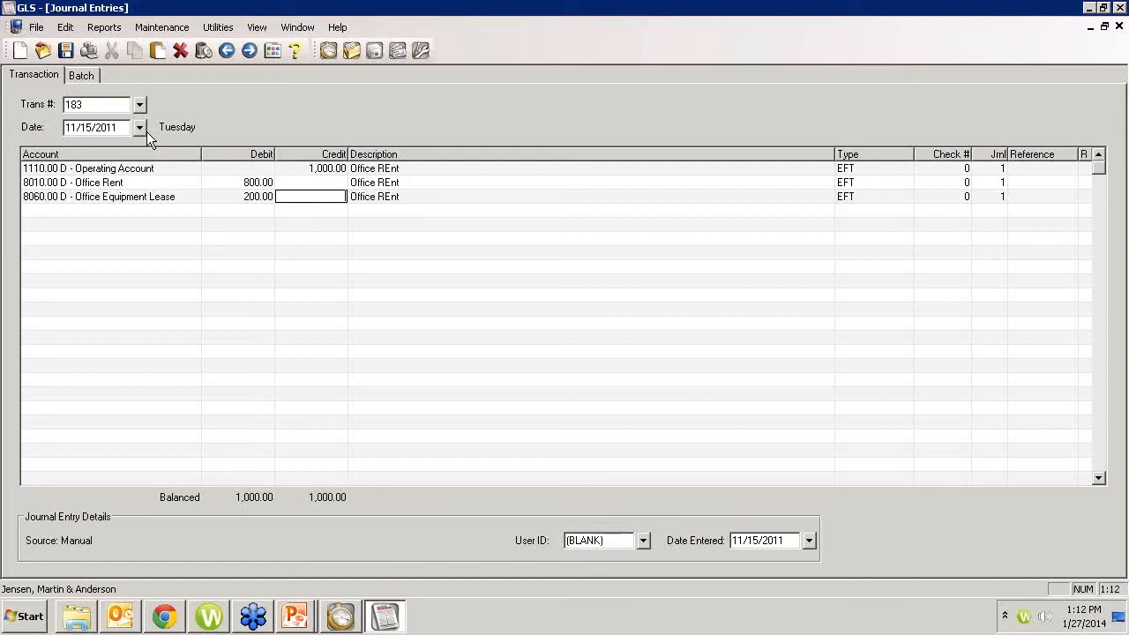
Step: Switch to Tabs3 and look through the Statements, Statement Preparation and Transactions task folders
click(340, 616)
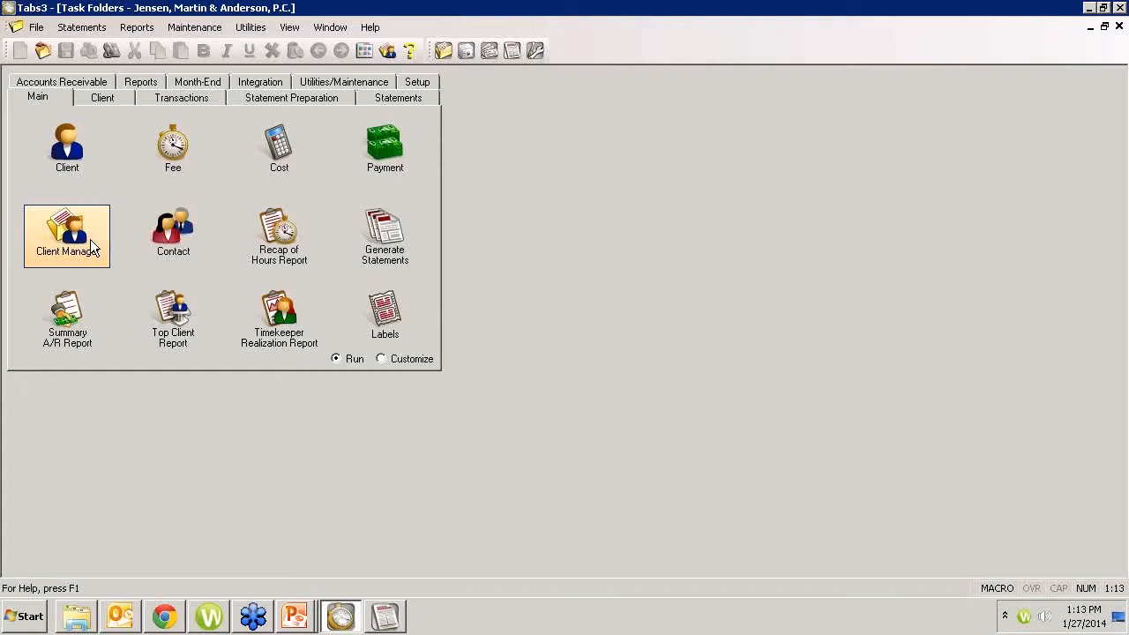
click(395, 98)
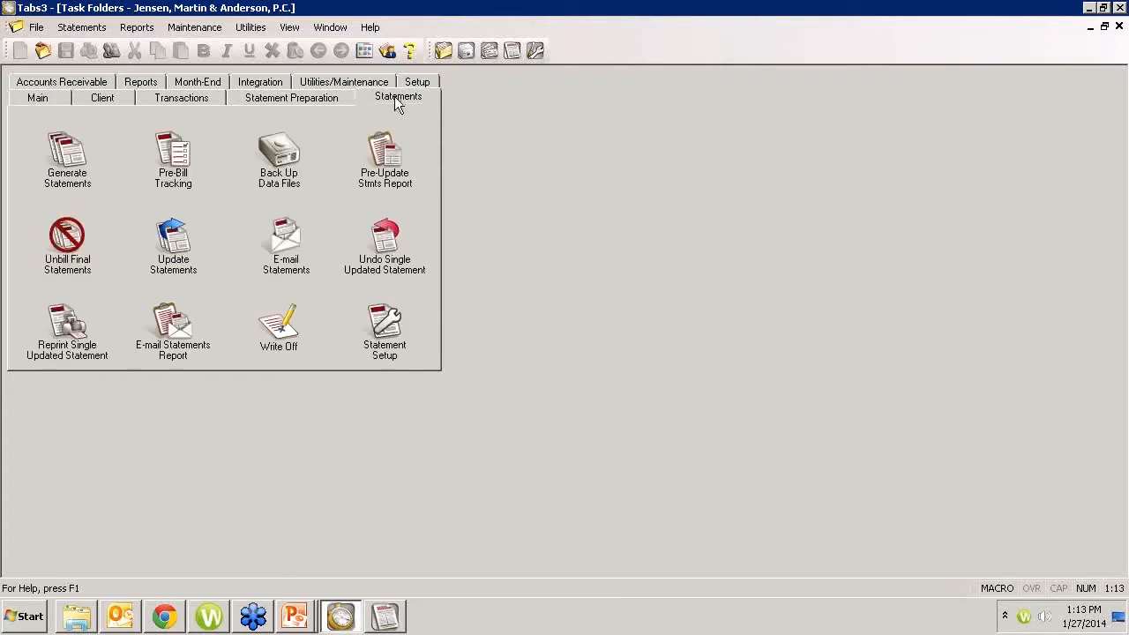
click(322, 99)
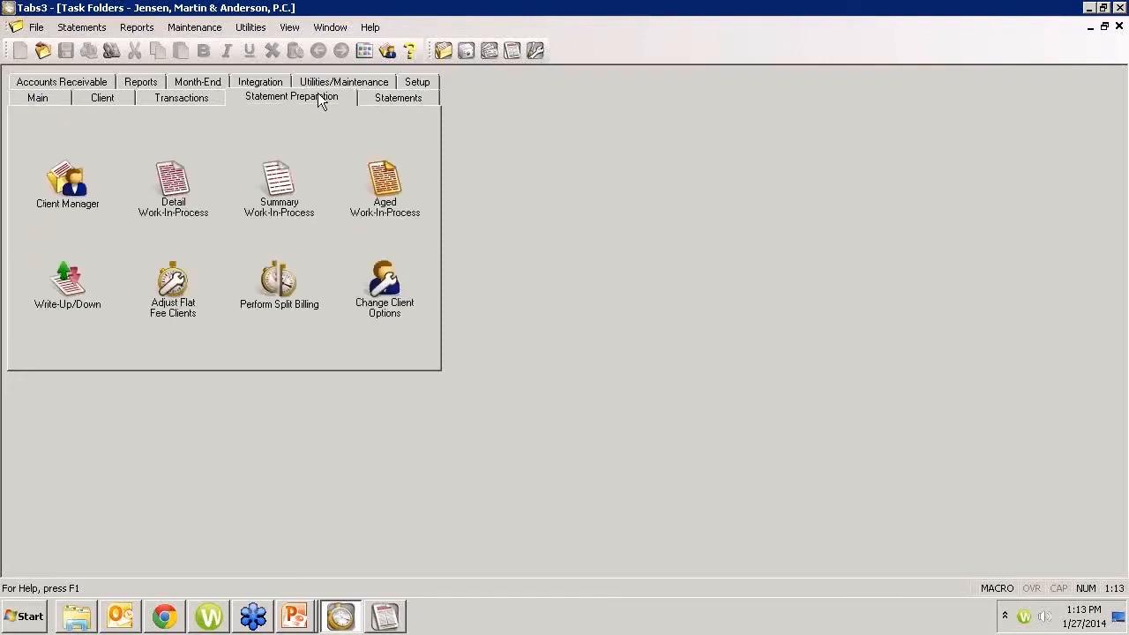
click(174, 101)
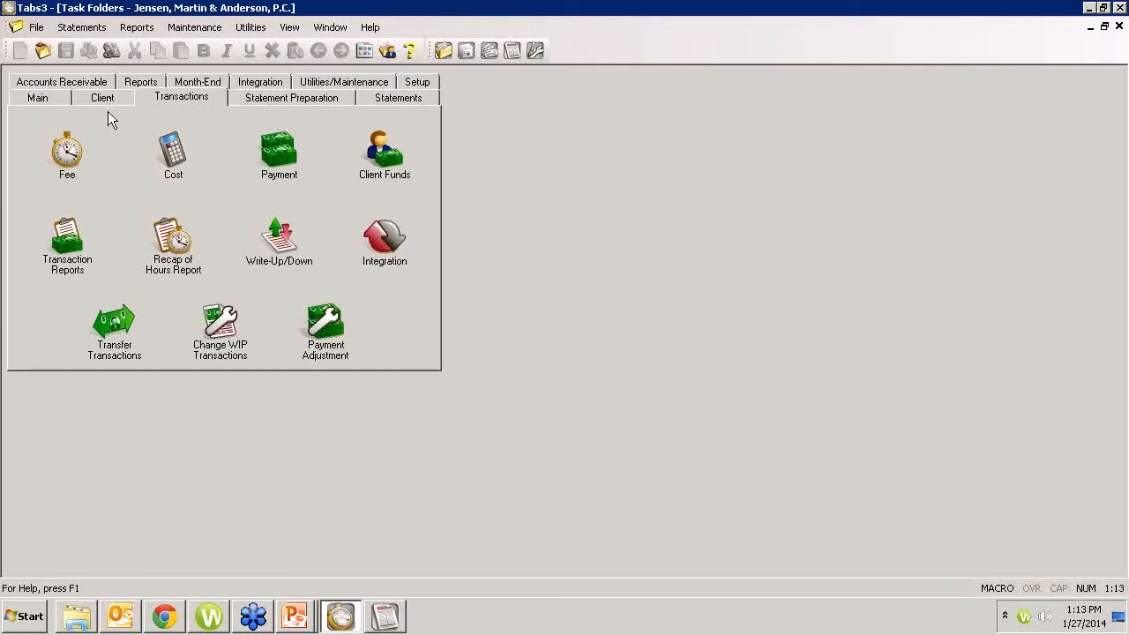
Step: Show the Statement Preparation task folder and locate the Undo Split Billing command among the transaction-related maintenance commands
click(266, 100)
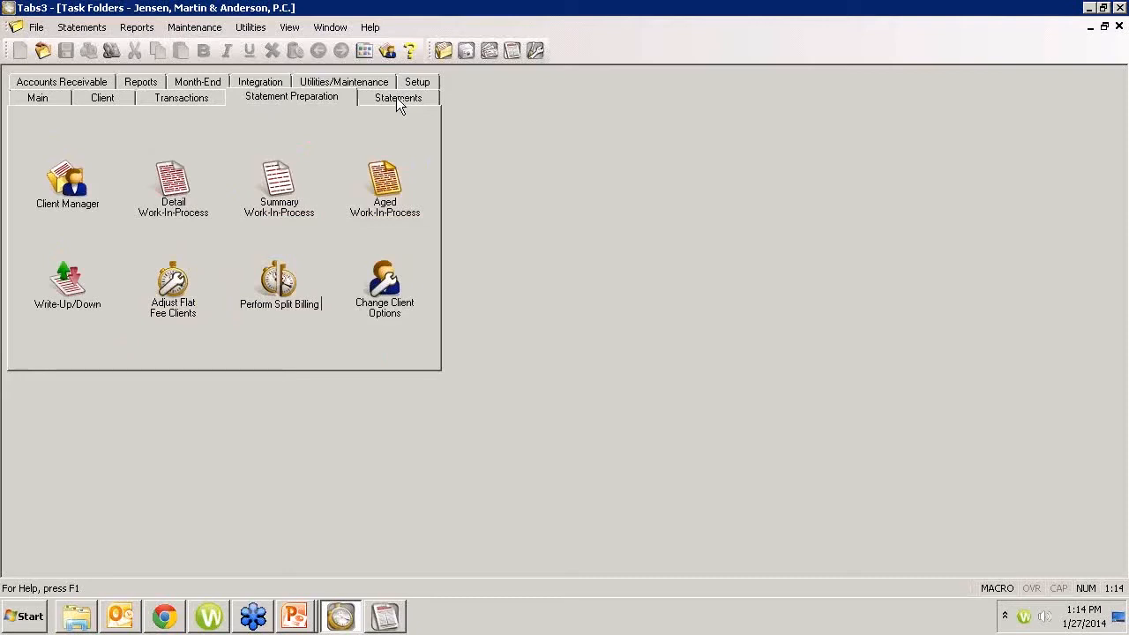
click(201, 29)
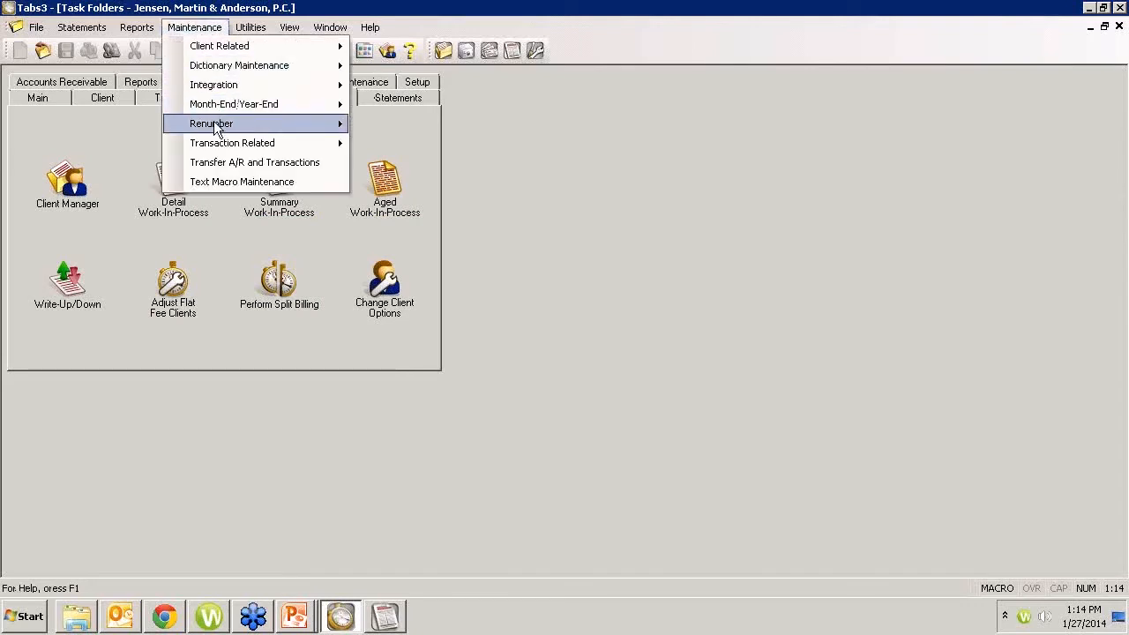
mouse_move(218, 148)
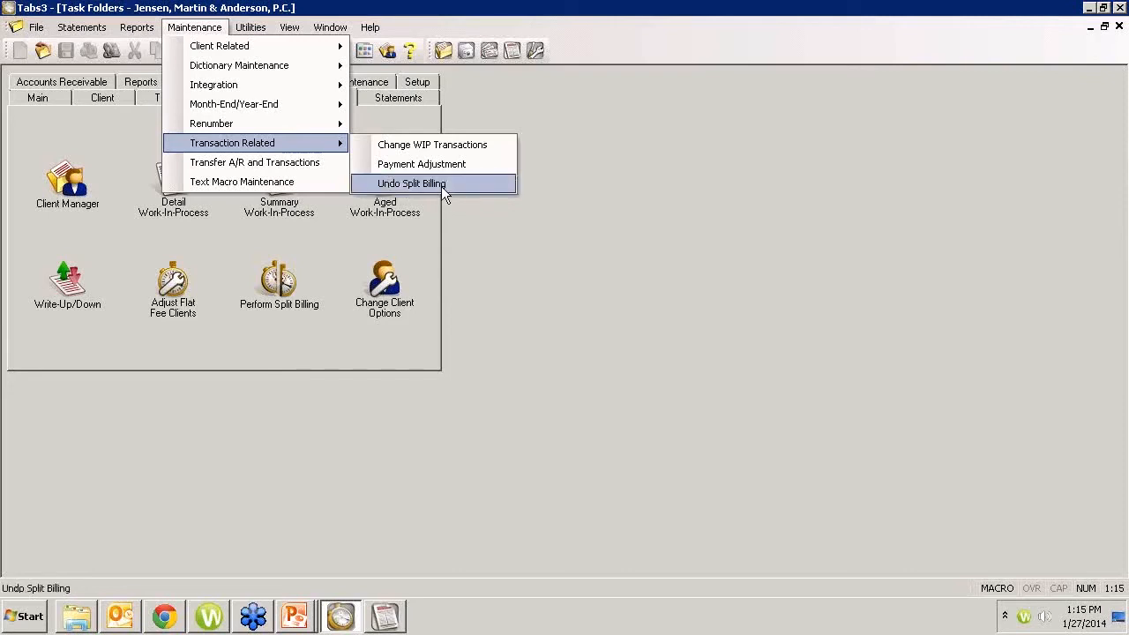
click(692, 326)
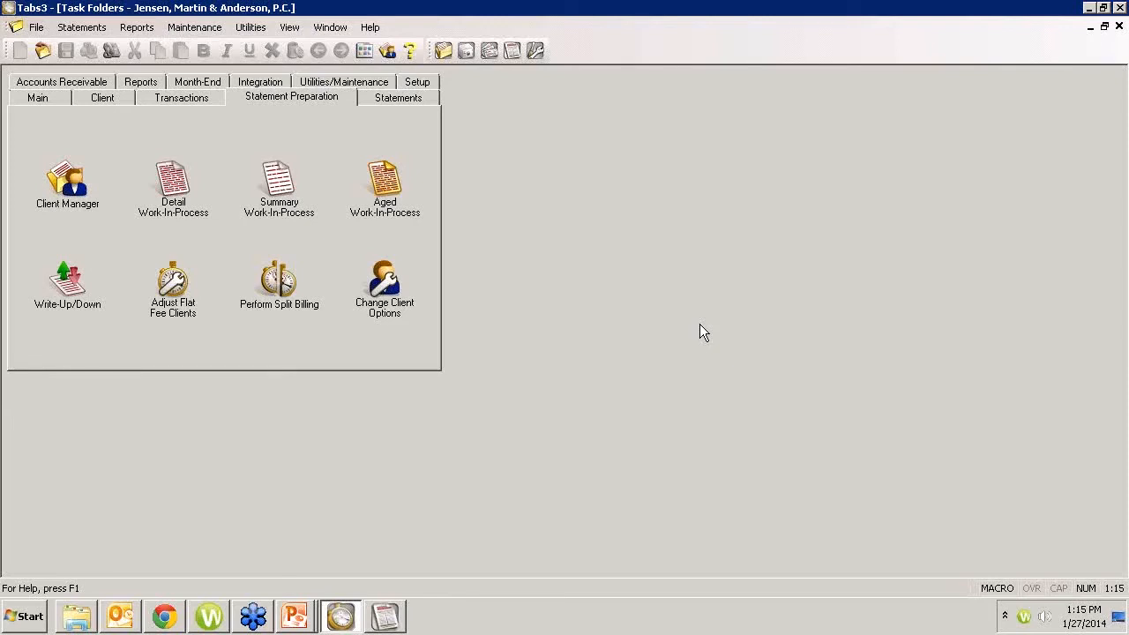
Step: Look up the primary matter against WalMart in Client Manager, view its summary and close Client Manager
click(67, 186)
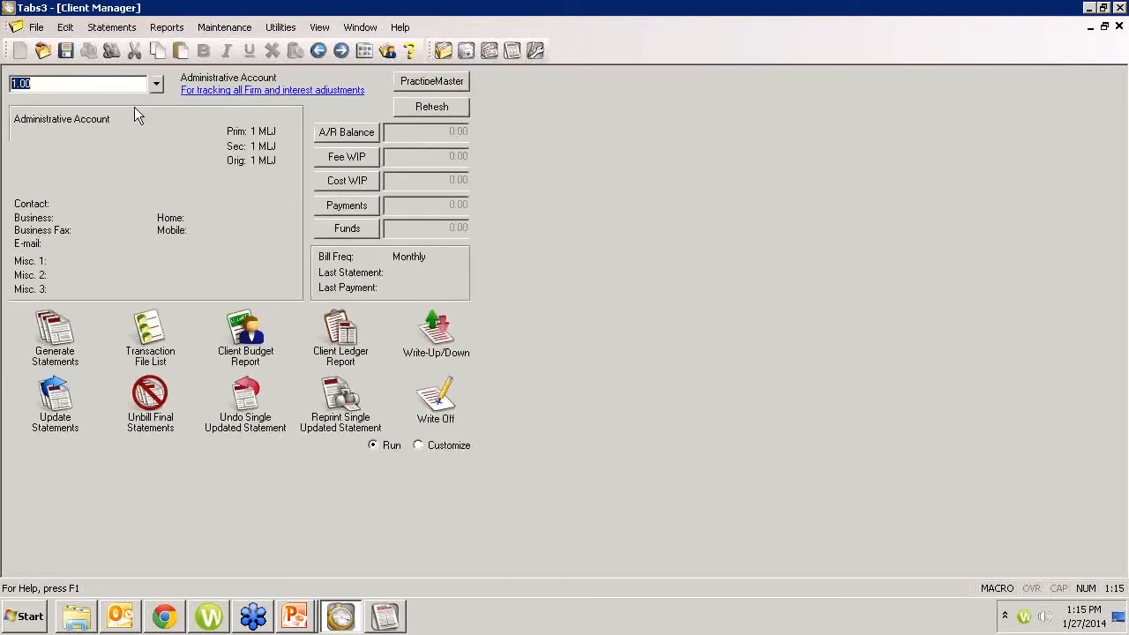
click(155, 84)
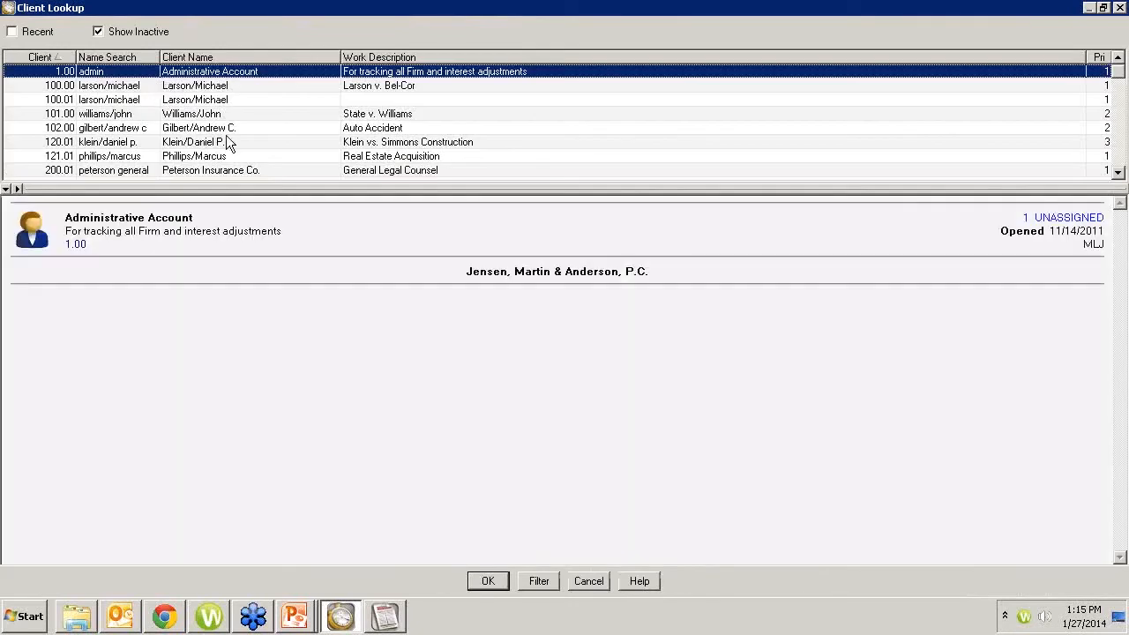
click(400, 158)
scroll(398, 159, down, 4)
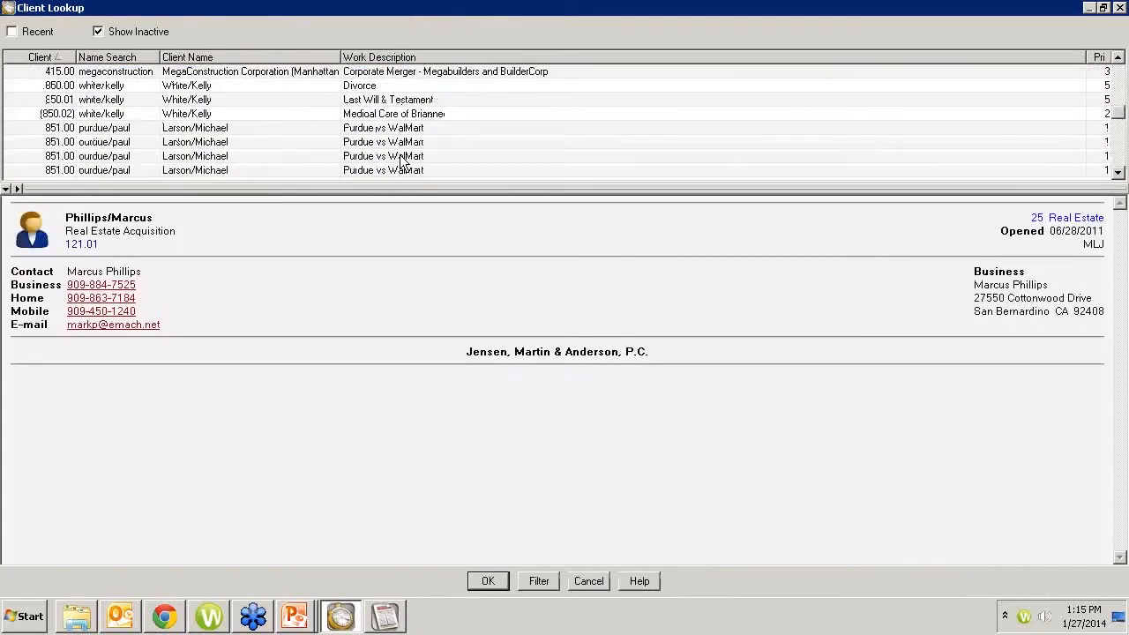
double_click(366, 130)
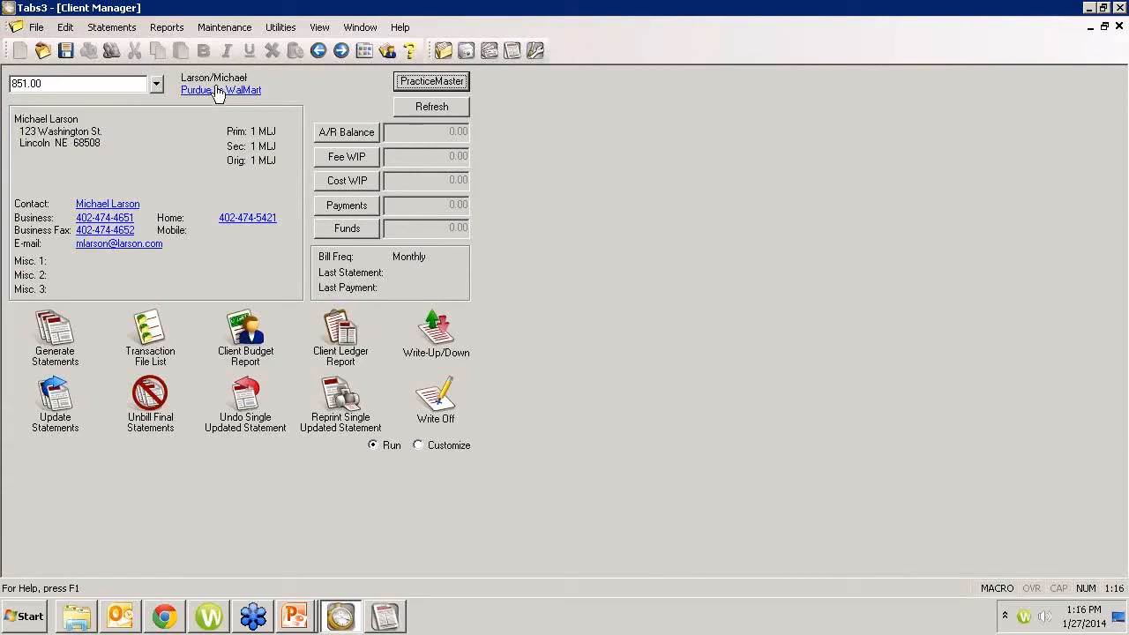
click(1120, 27)
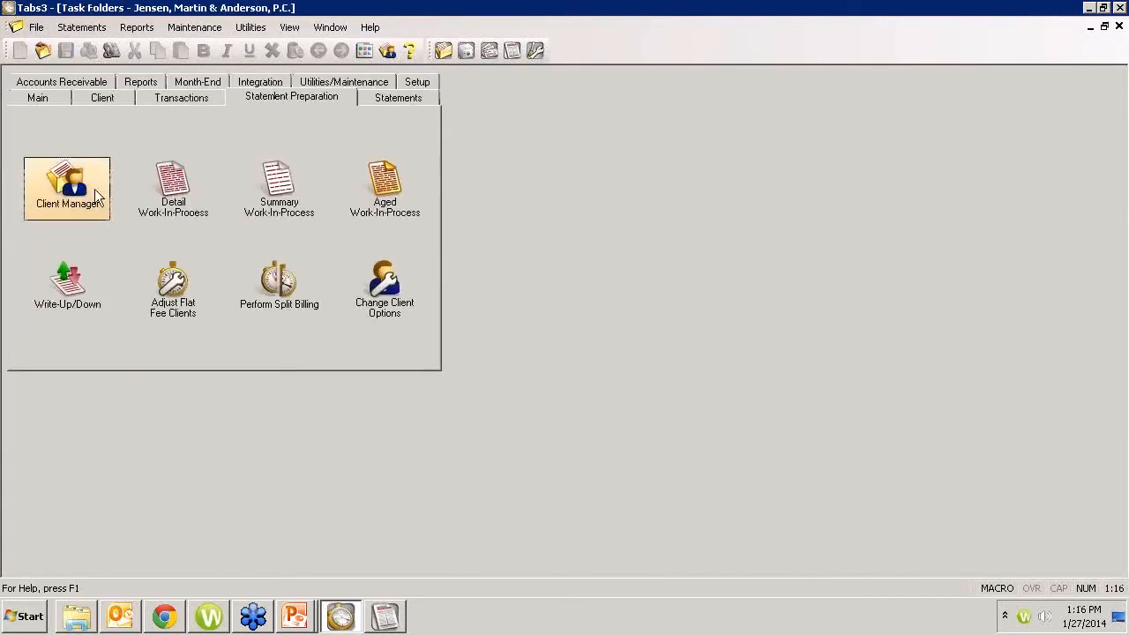
Step: Open the Split Billing settings in Client Information for the primary matter against WalMart
click(49, 101)
click(72, 141)
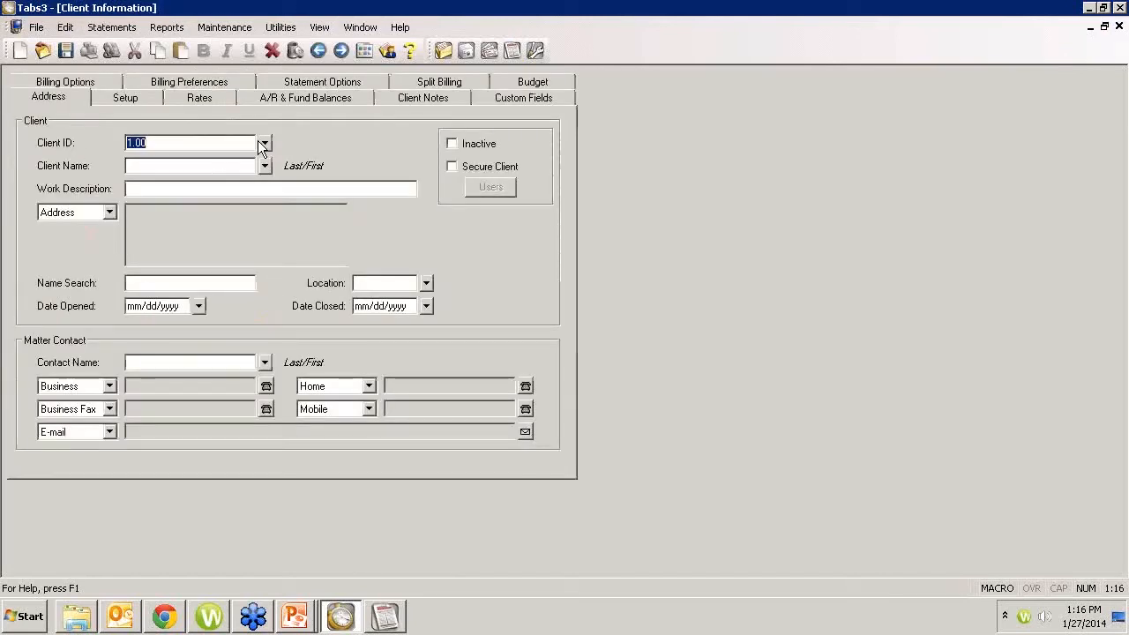
click(439, 82)
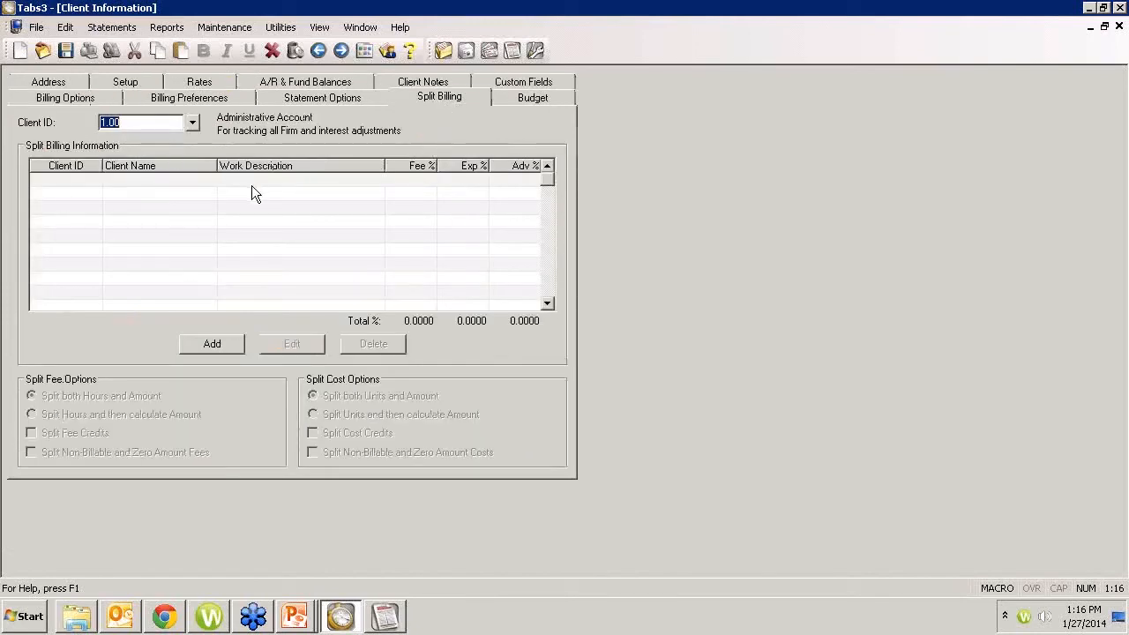
click(192, 123)
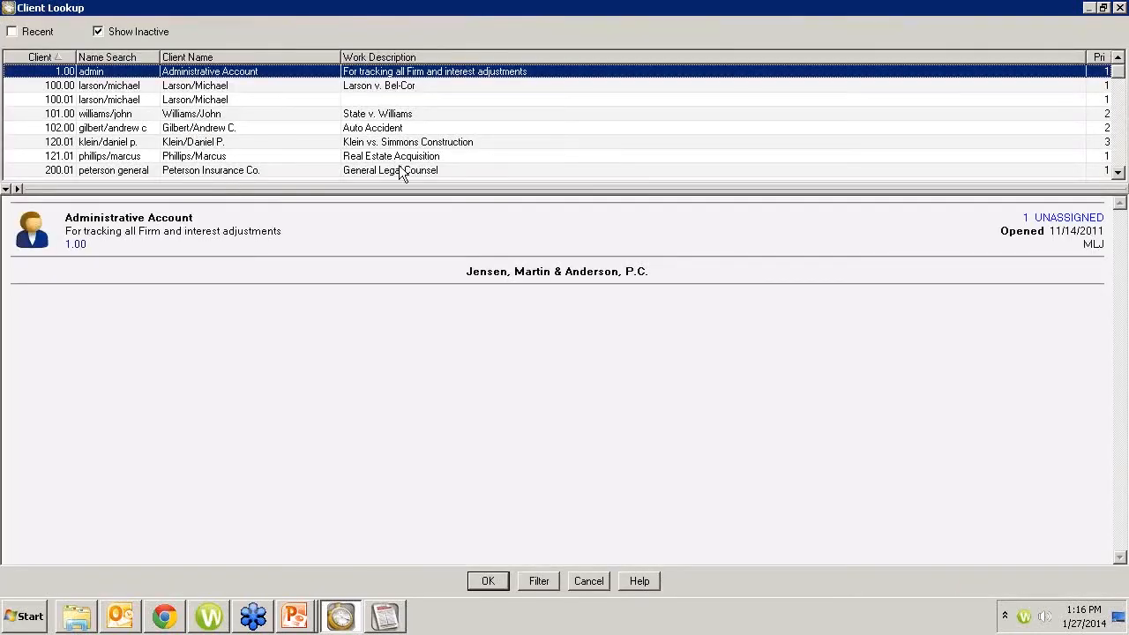
click(705, 131)
scroll(703, 141, down, 5)
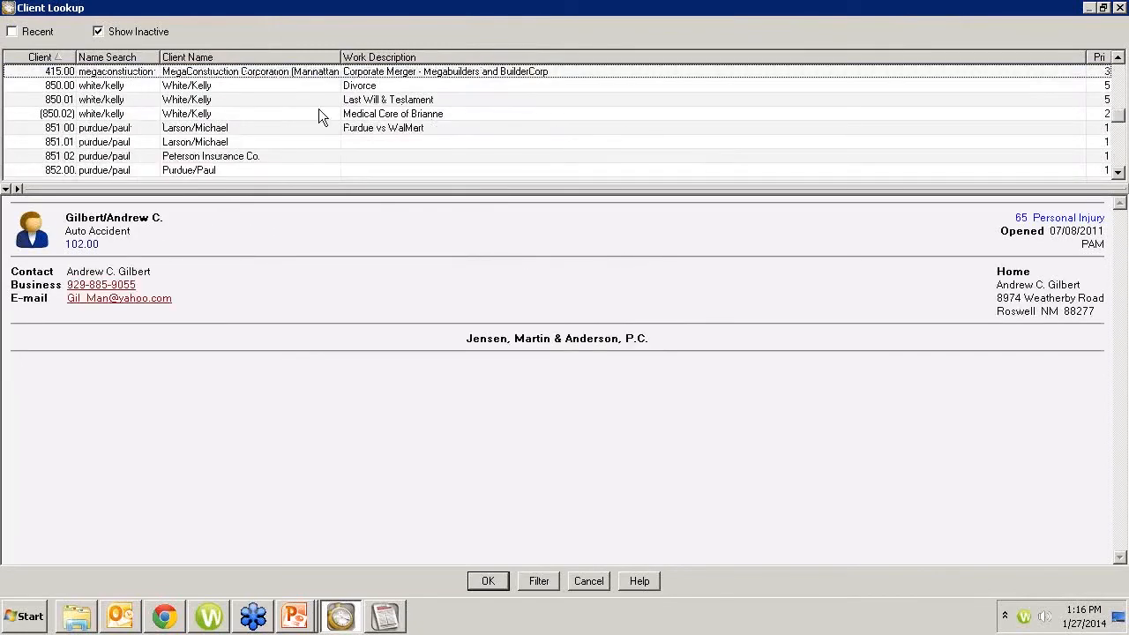
double_click(392, 126)
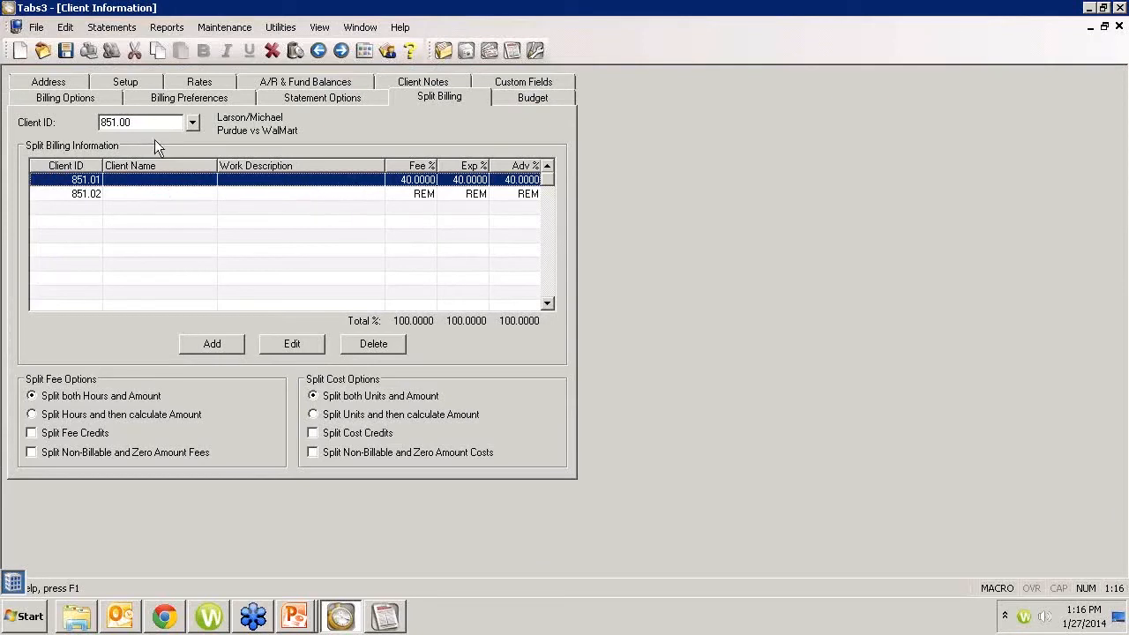
double_click(134, 124)
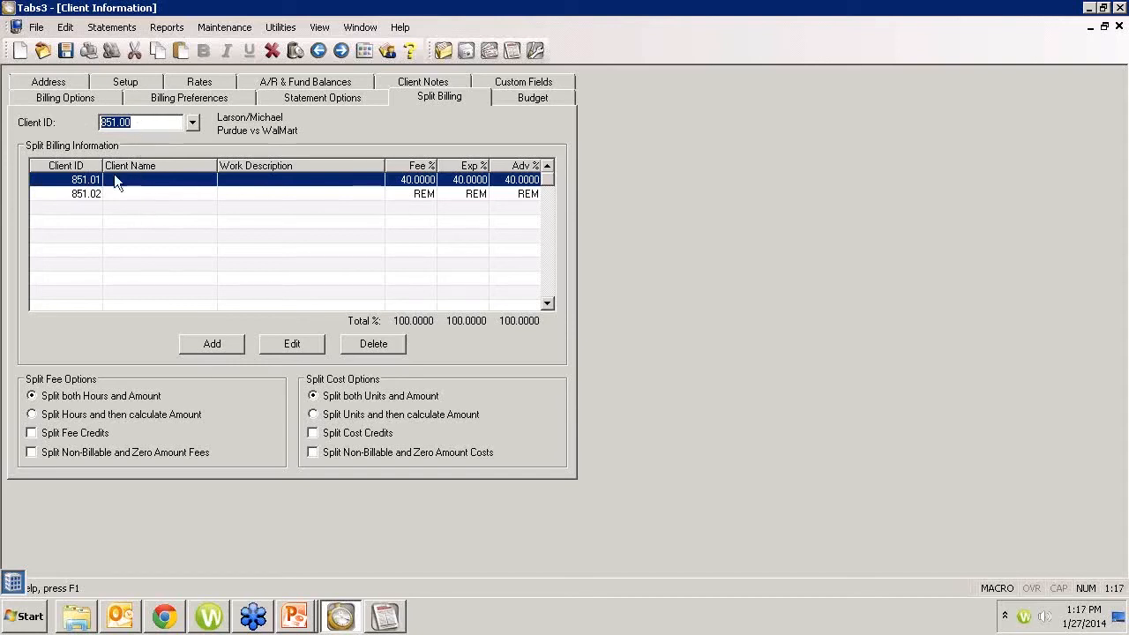
click(151, 123)
double_click(151, 123)
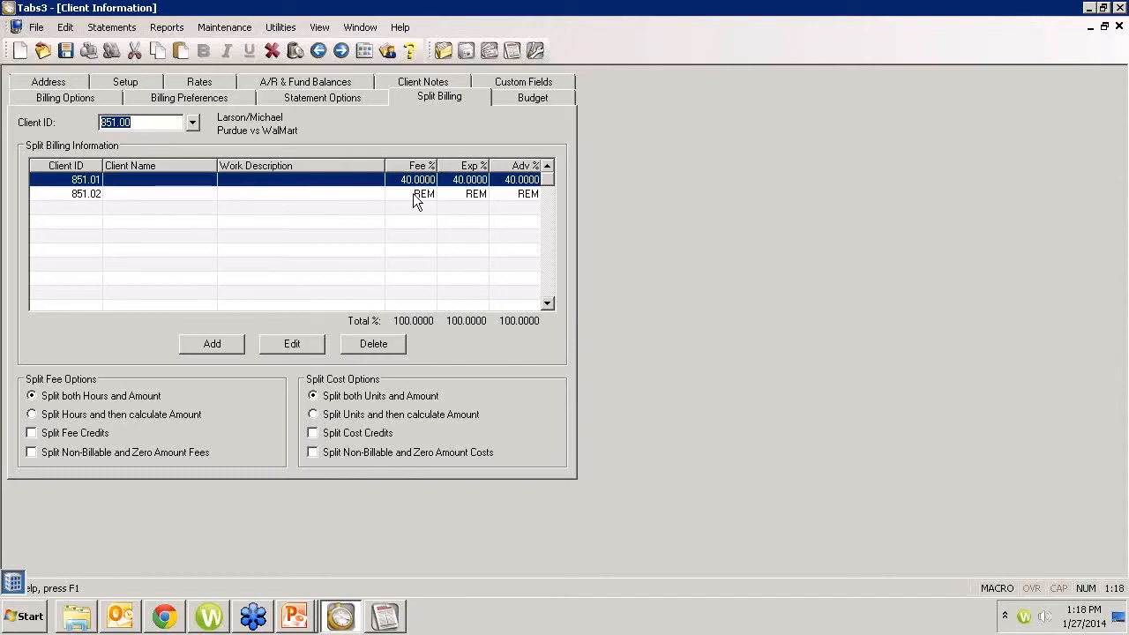
Step: Try the options that split hours or units and calculate the amount, and restore Split both Hours and Amount and Split both Units and Amount
click(51, 418)
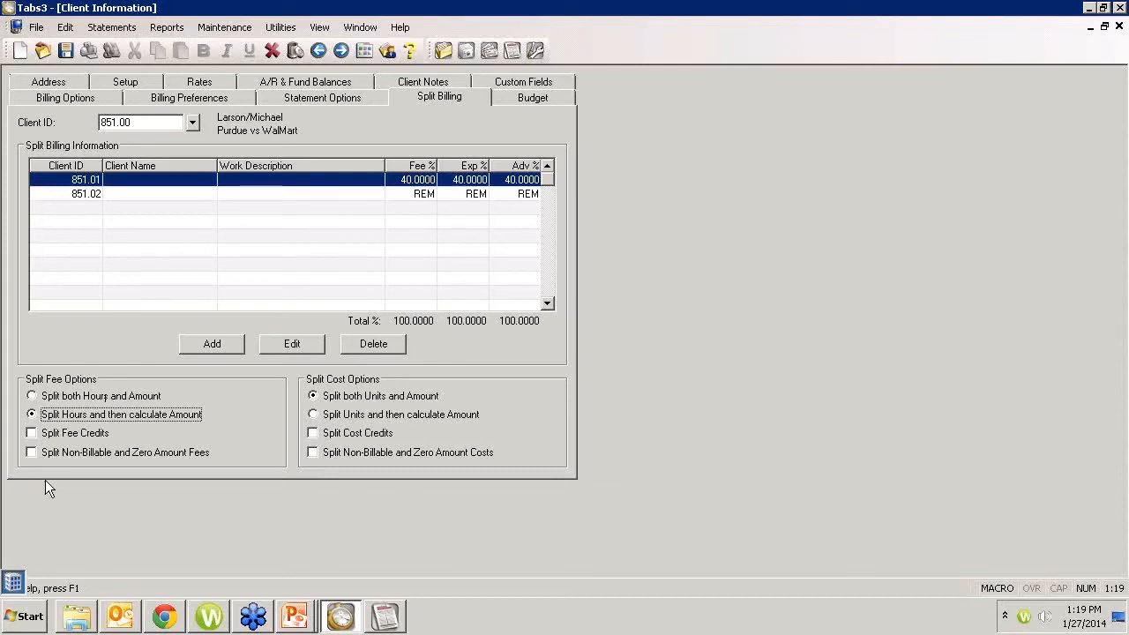
click(35, 396)
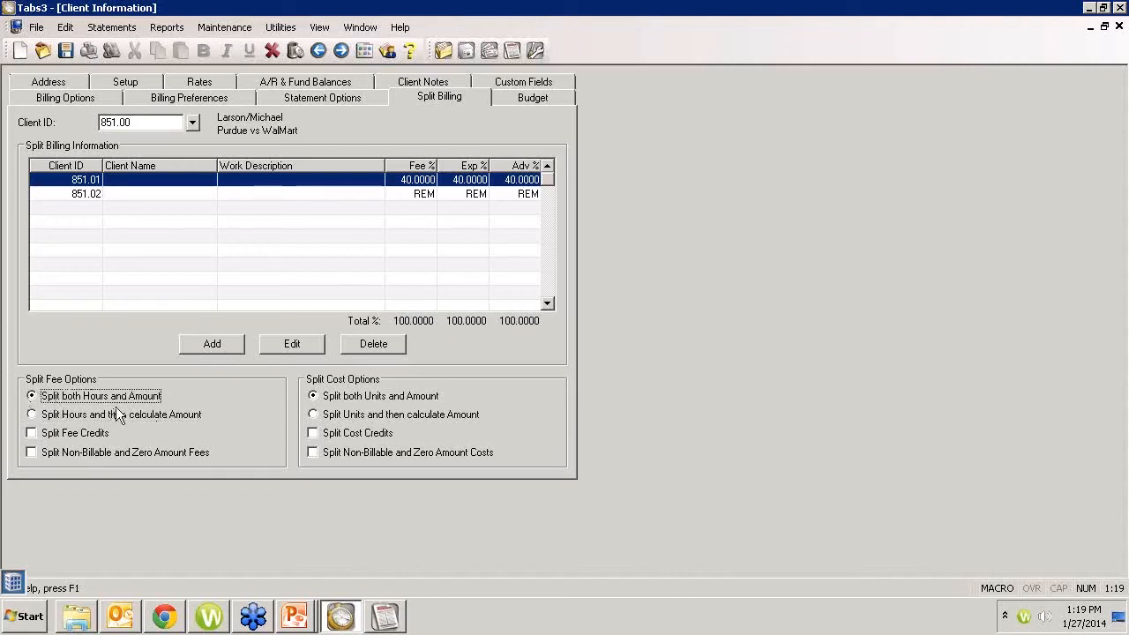
click(33, 416)
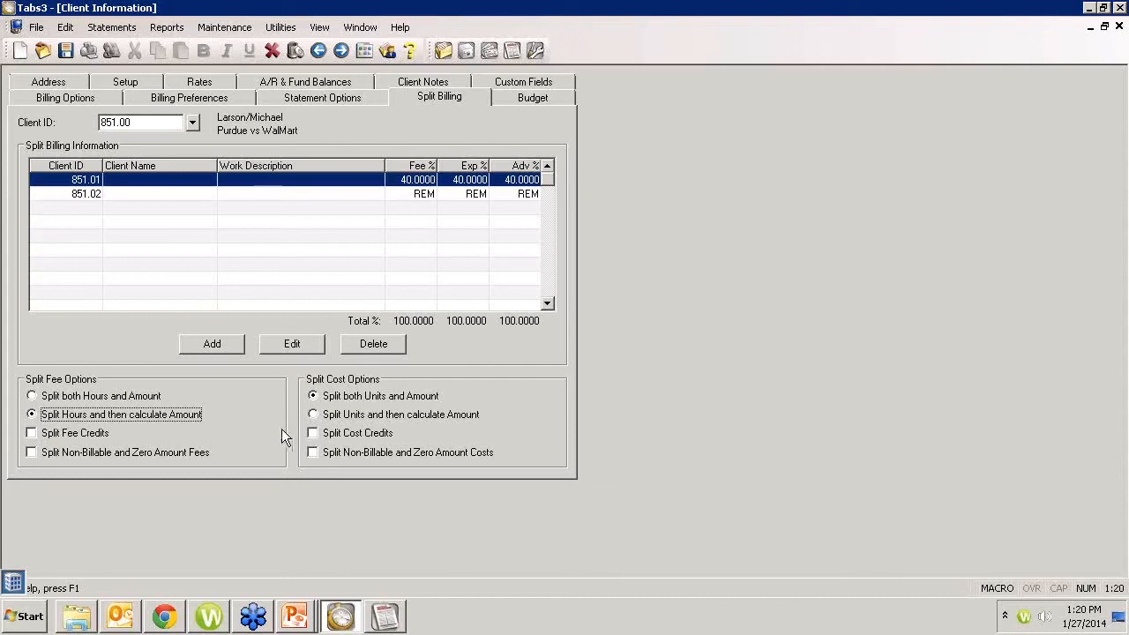
click(314, 414)
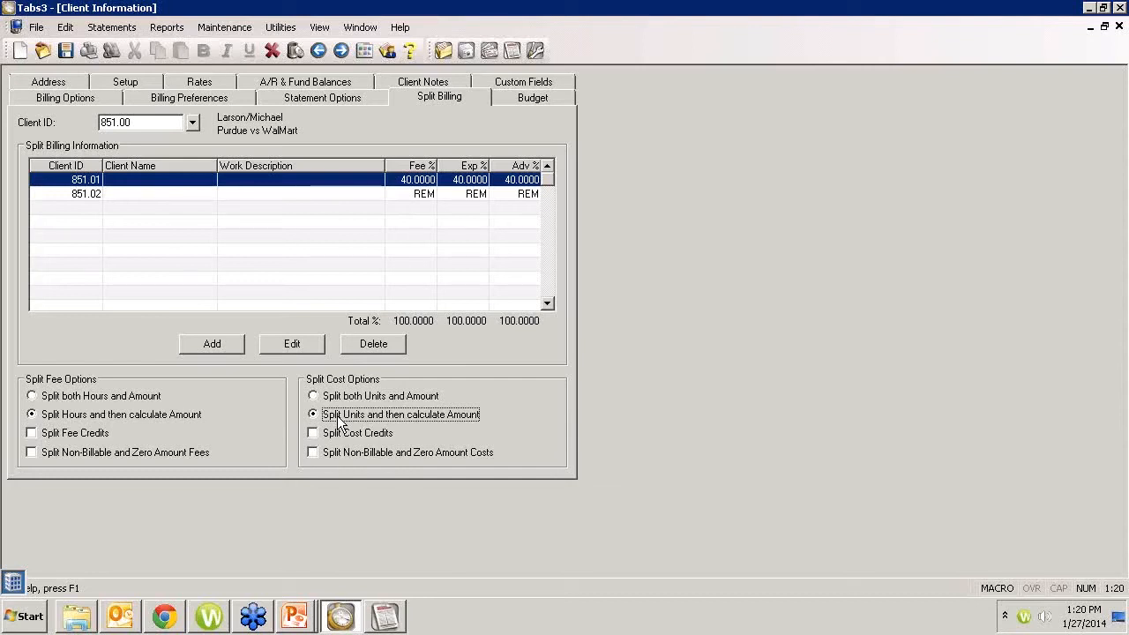
click(314, 396)
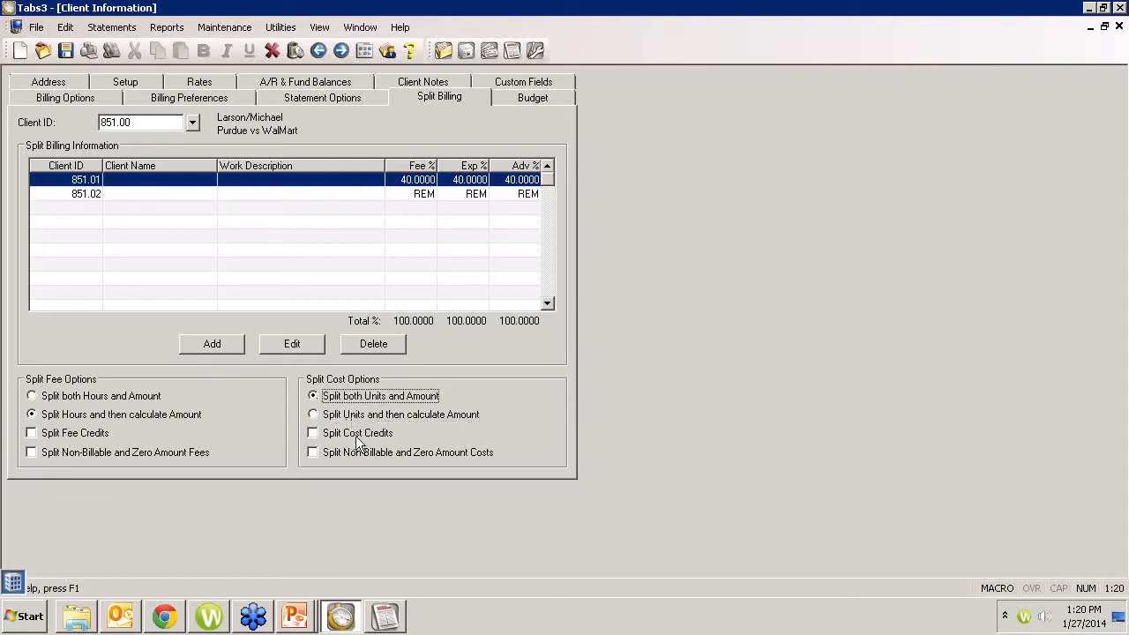
click(33, 396)
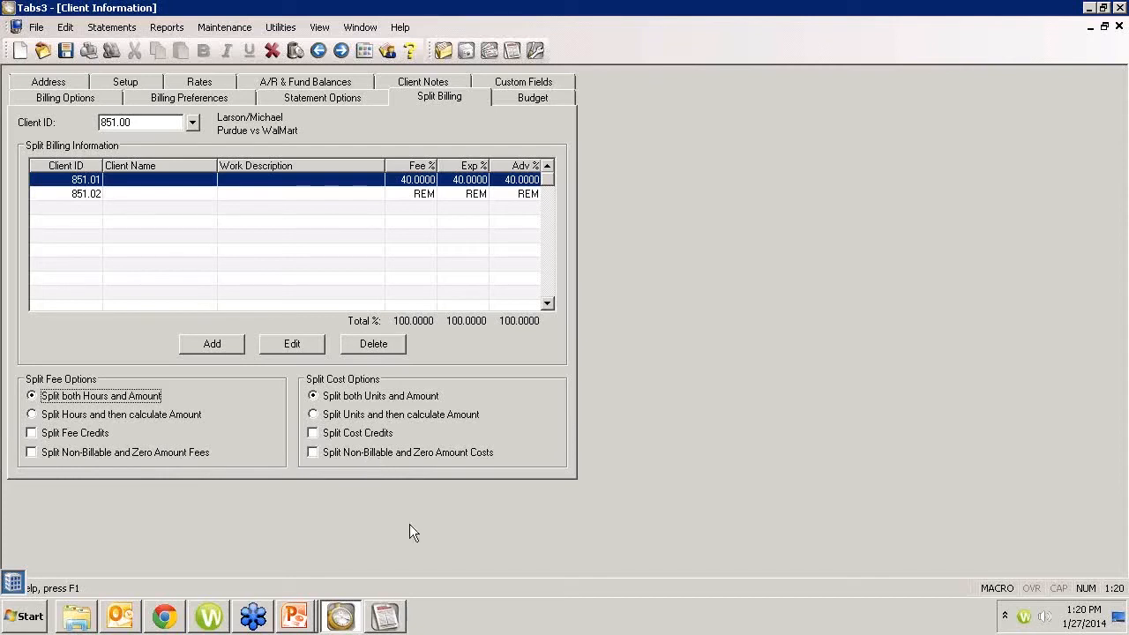
Step: Switch to Chrome to read the Split Billing and Undo Split Billing changes in v171wn.pdf, and return to Tabs3
click(170, 623)
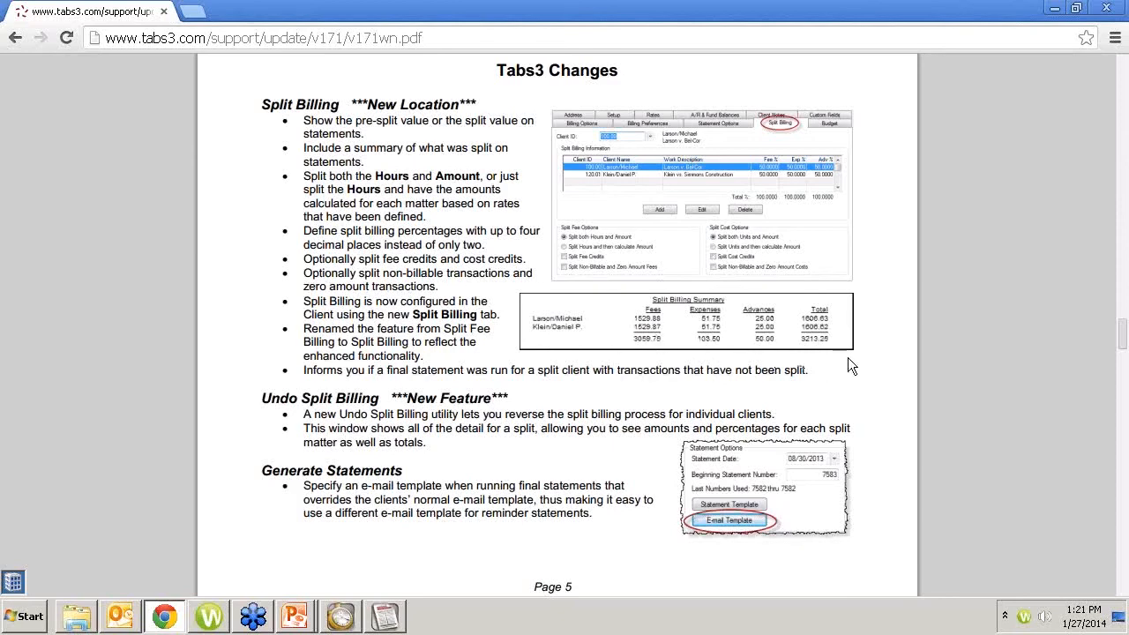
click(340, 618)
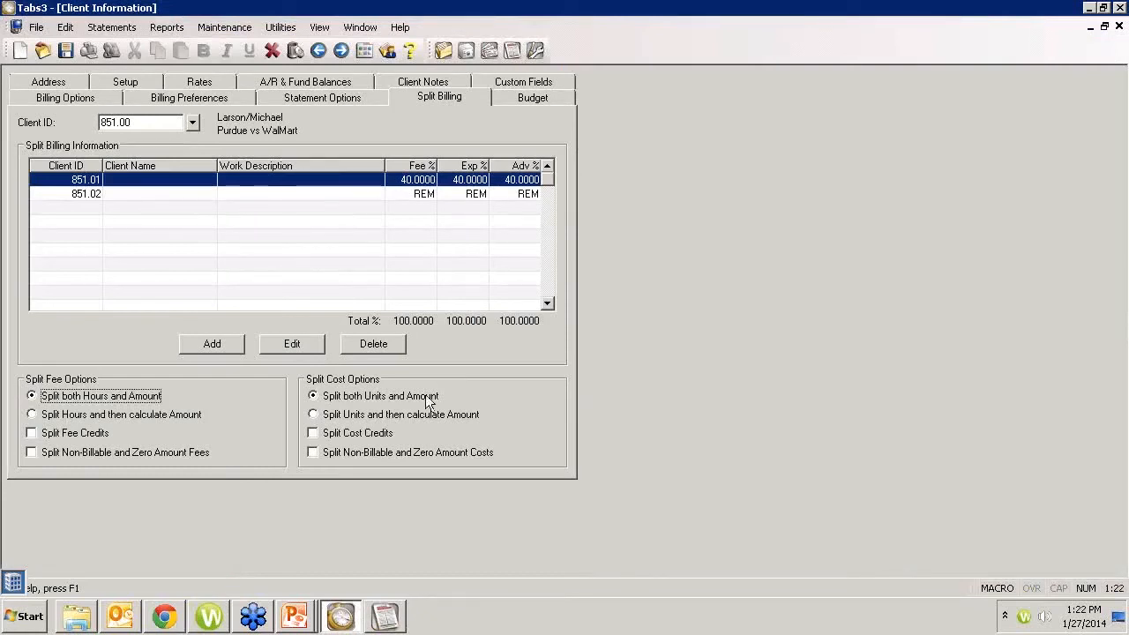
Step: Examine the first split matter's percentages and statement options, check the client's Statement Options and Billing Preferences, and return to the Split Billing settings
click(316, 351)
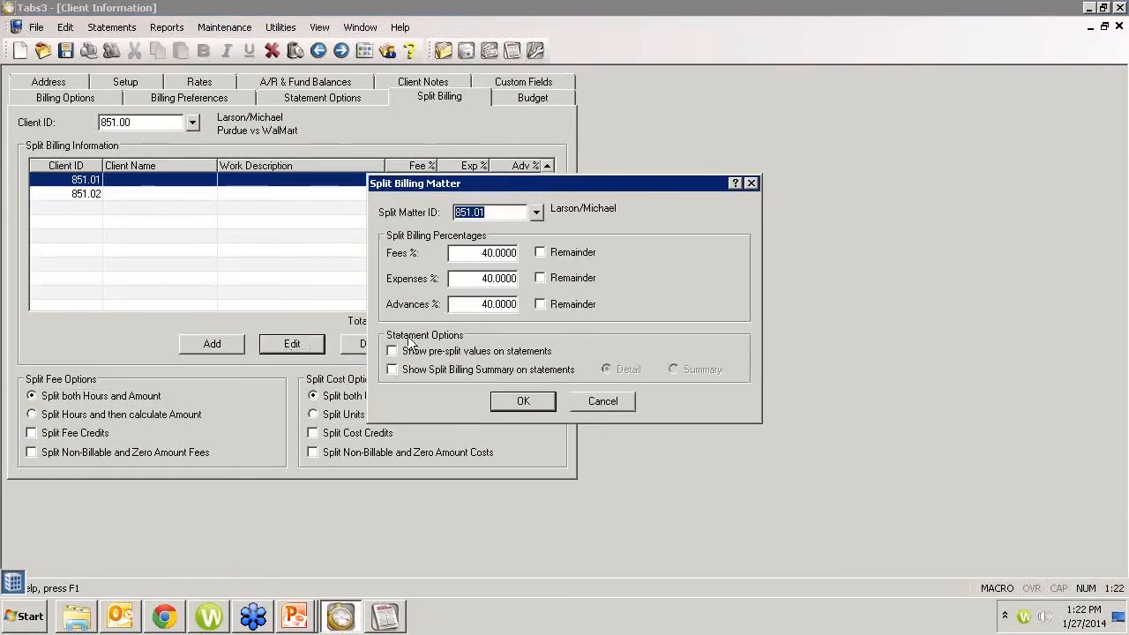
click(592, 402)
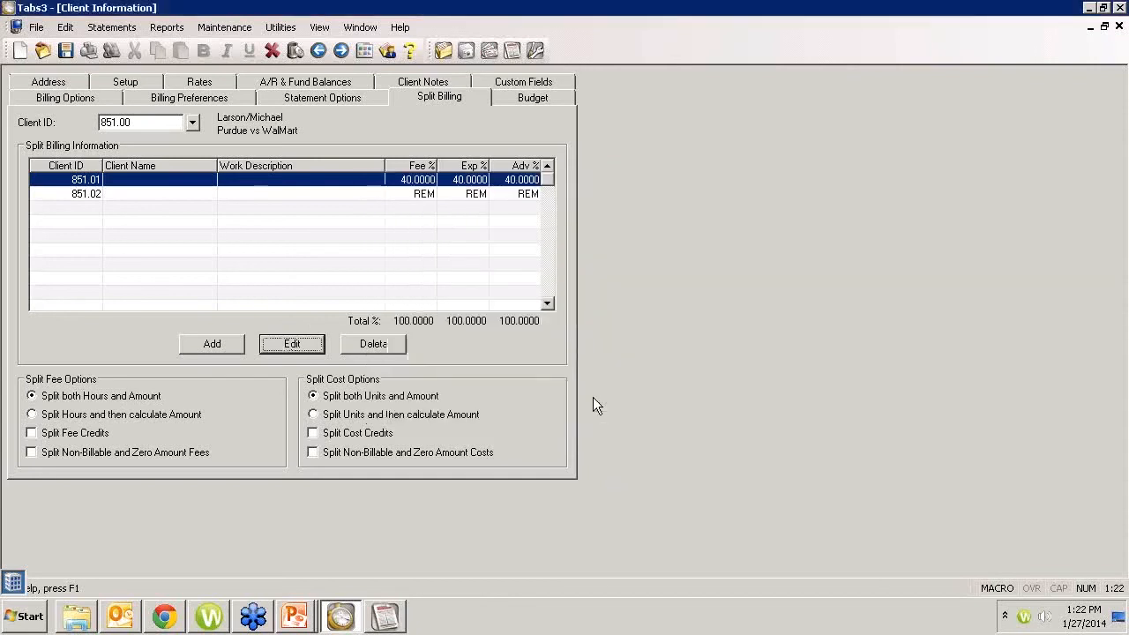
click(314, 100)
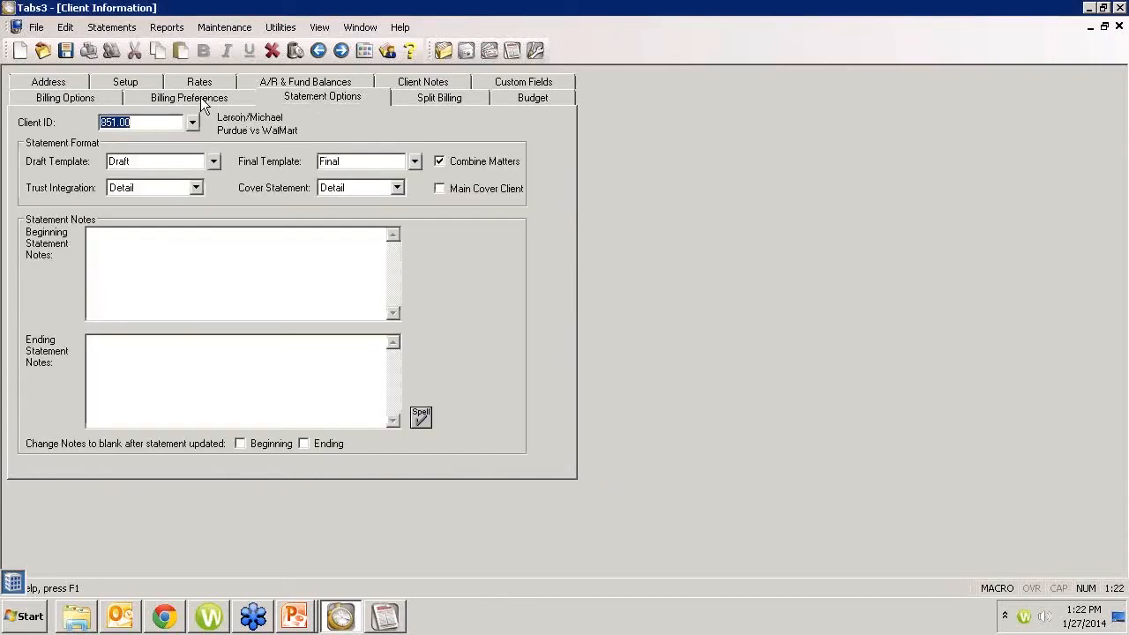
click(200, 98)
click(441, 98)
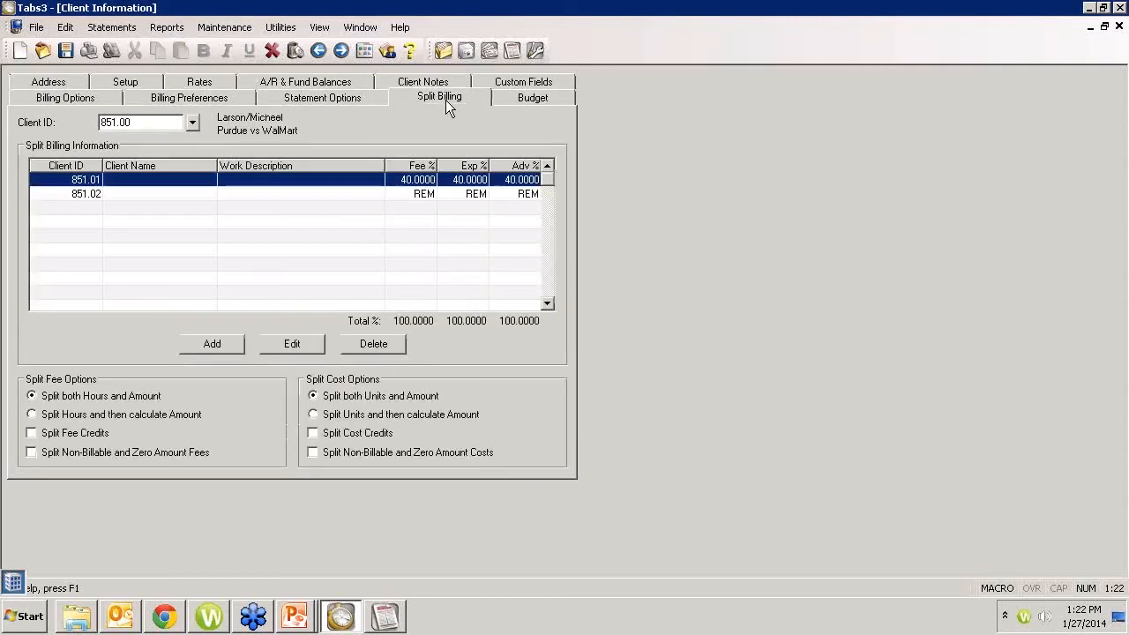